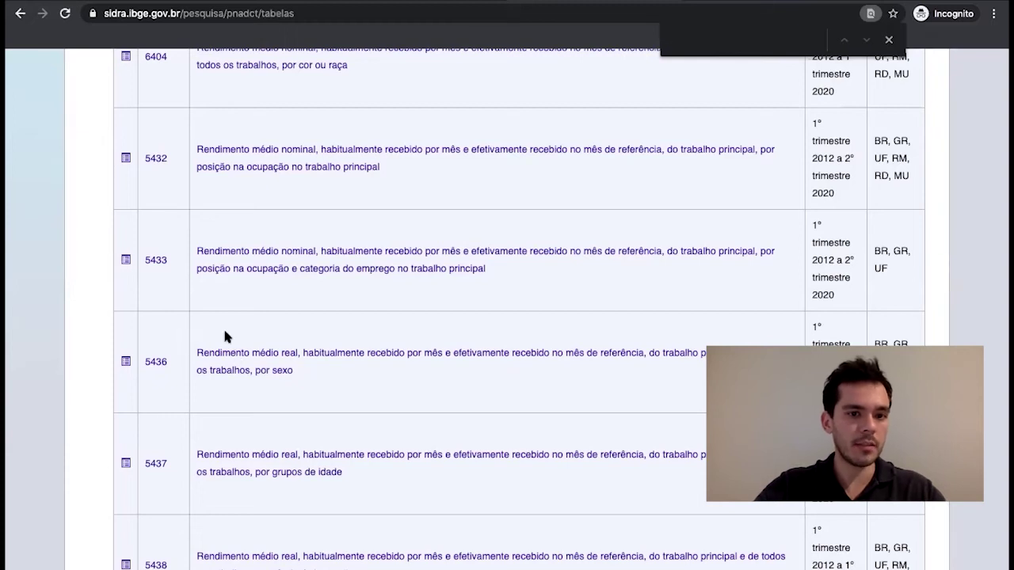
# Open table 5436 and select the variable for average real income from all jobs, effectively received in the reference month
pyautogui.click(215, 356)
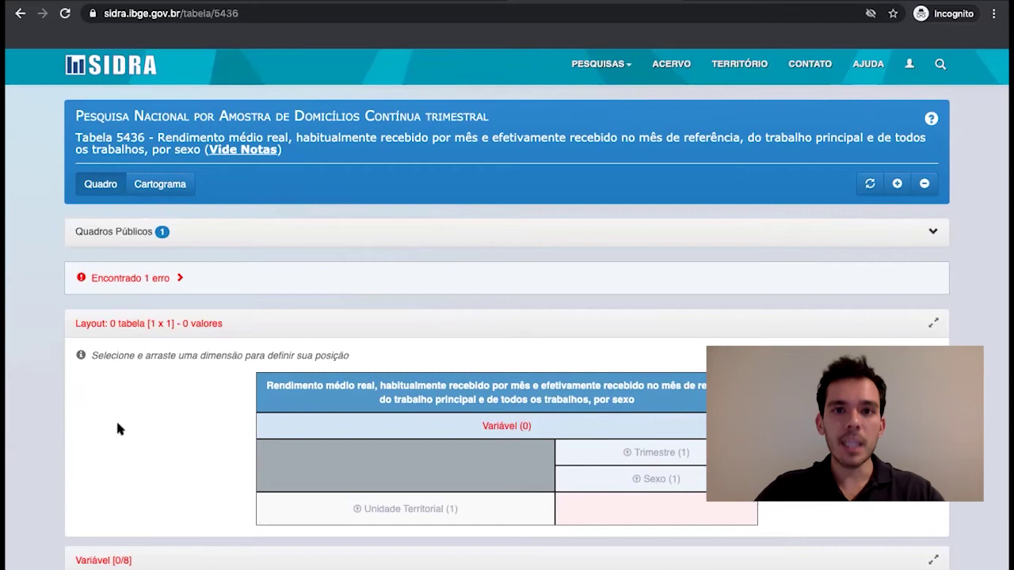
pyautogui.scroll(-2, 117, 428)
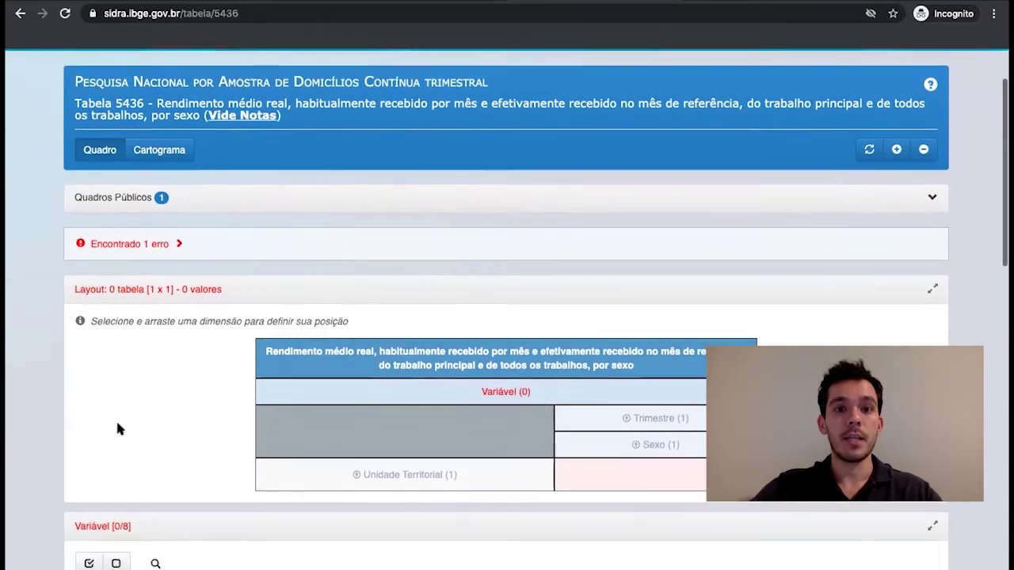
pyautogui.scroll(-1, 117, 429)
pyautogui.scroll(-1, 117, 429)
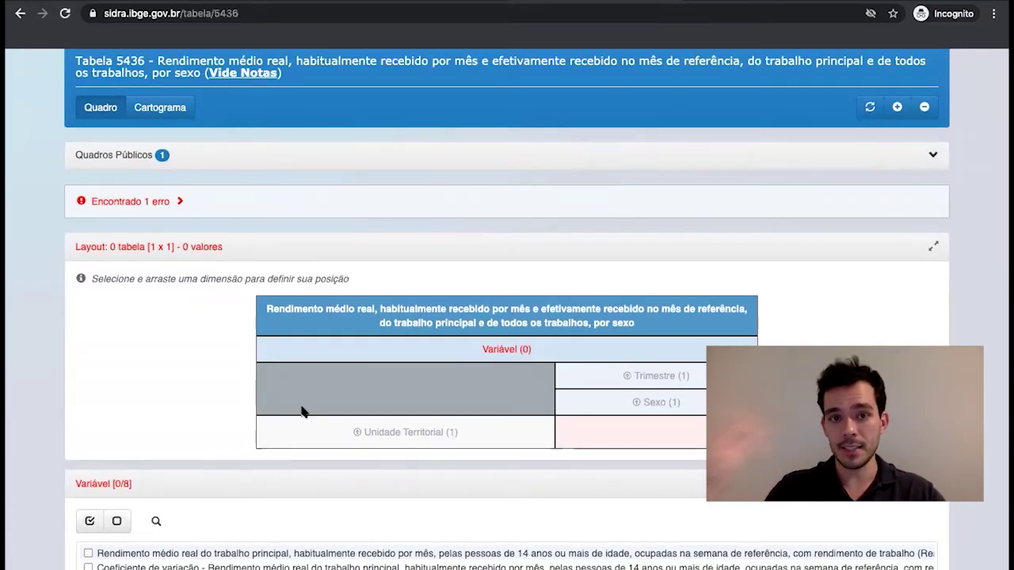
pyautogui.scroll(-1, 302, 411)
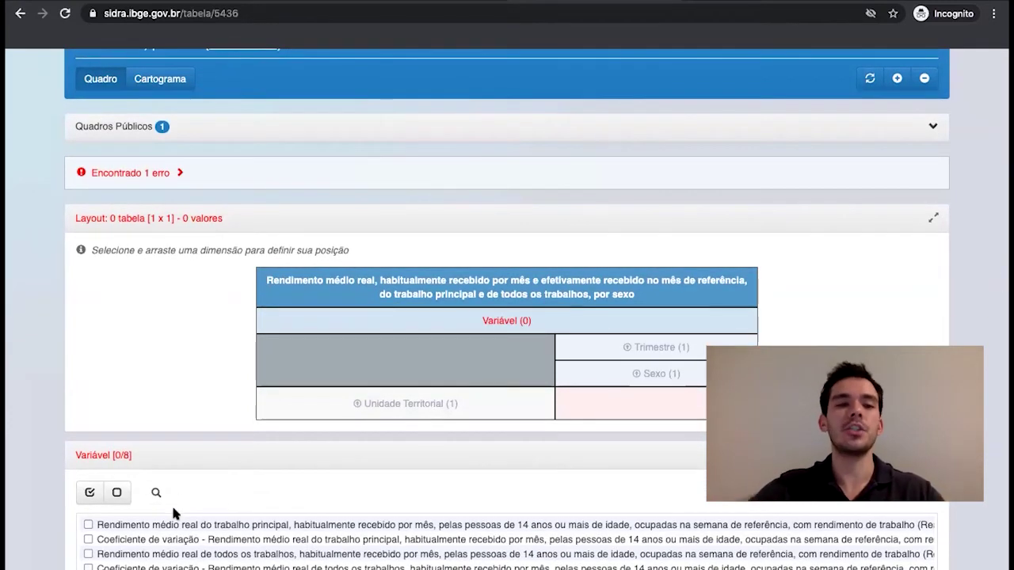
pyautogui.scroll(-3, 180, 503)
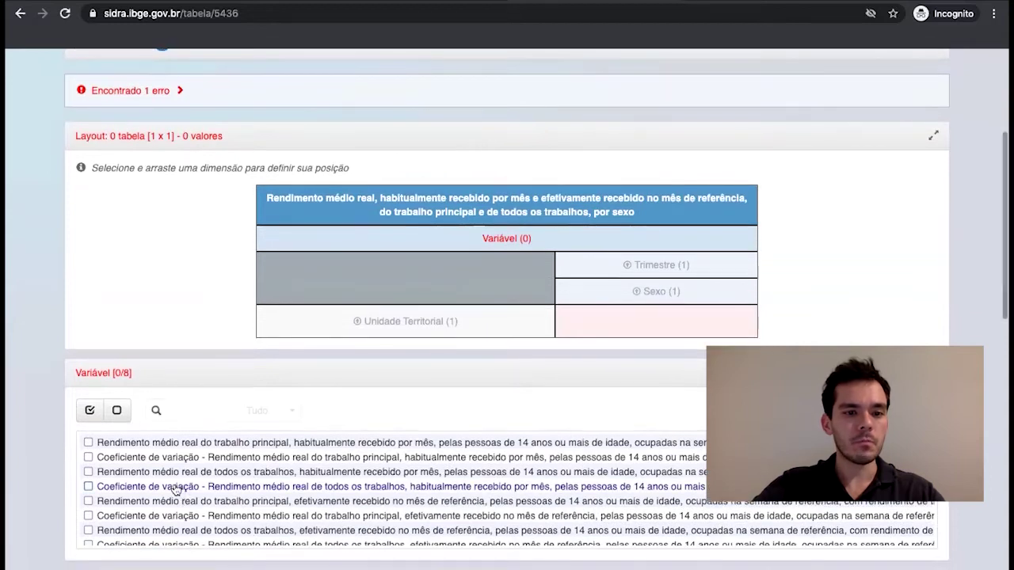
pyautogui.scroll(-1, 178, 493)
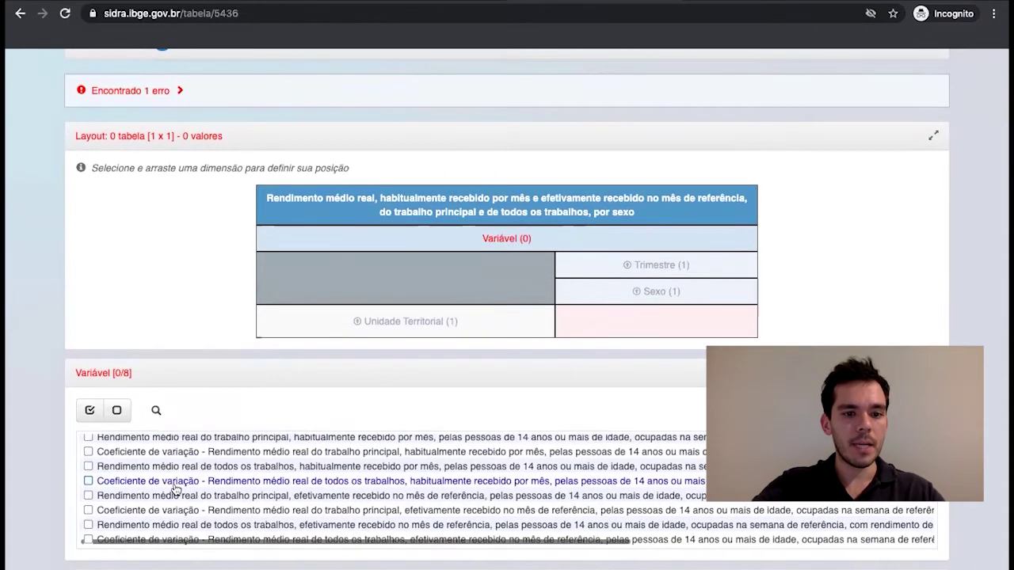
pyautogui.click(155, 524)
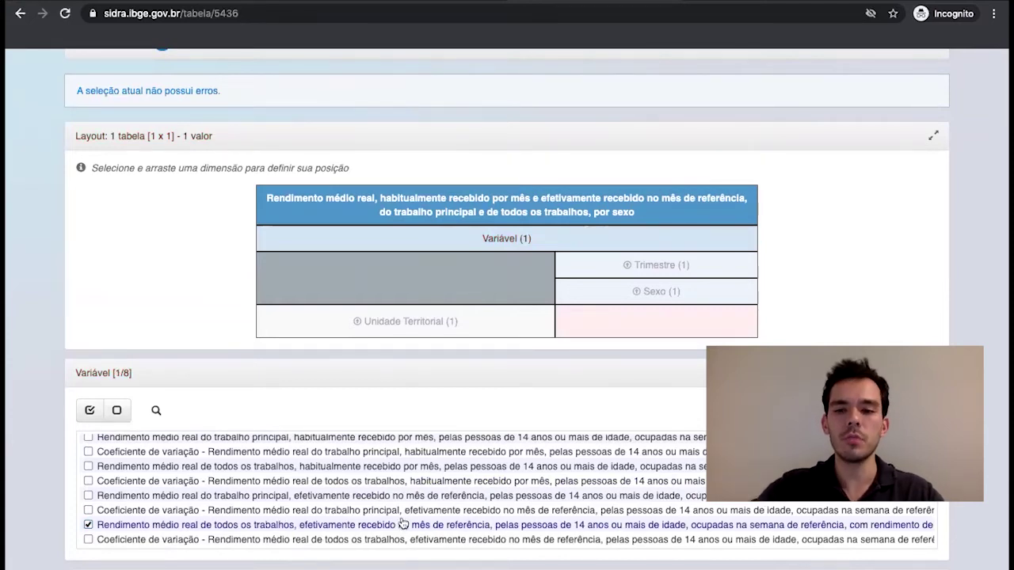
# Set Sexo to Homens and Mulheres instead of Total, and Trimestre to only 1º trimestre 2020
pyautogui.scroll(-5, 79, 464)
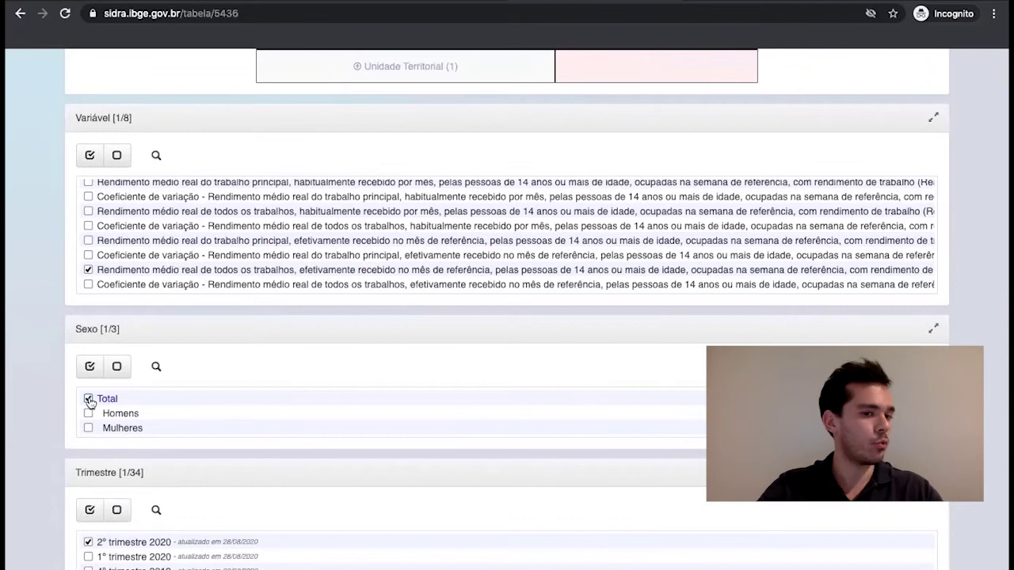
pyautogui.click(88, 398)
pyautogui.click(88, 413)
pyautogui.click(88, 428)
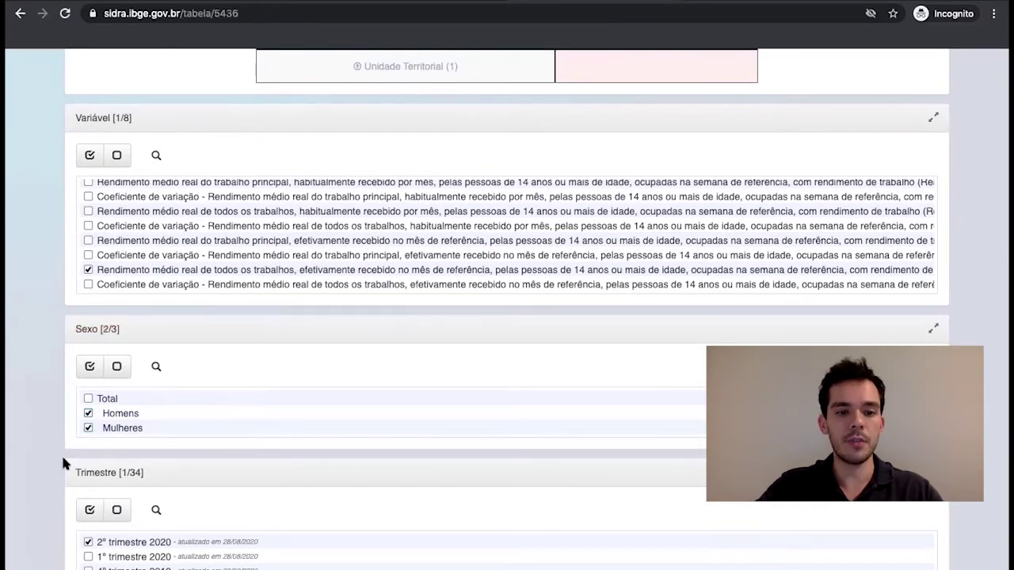
pyautogui.scroll(-2, 63, 459)
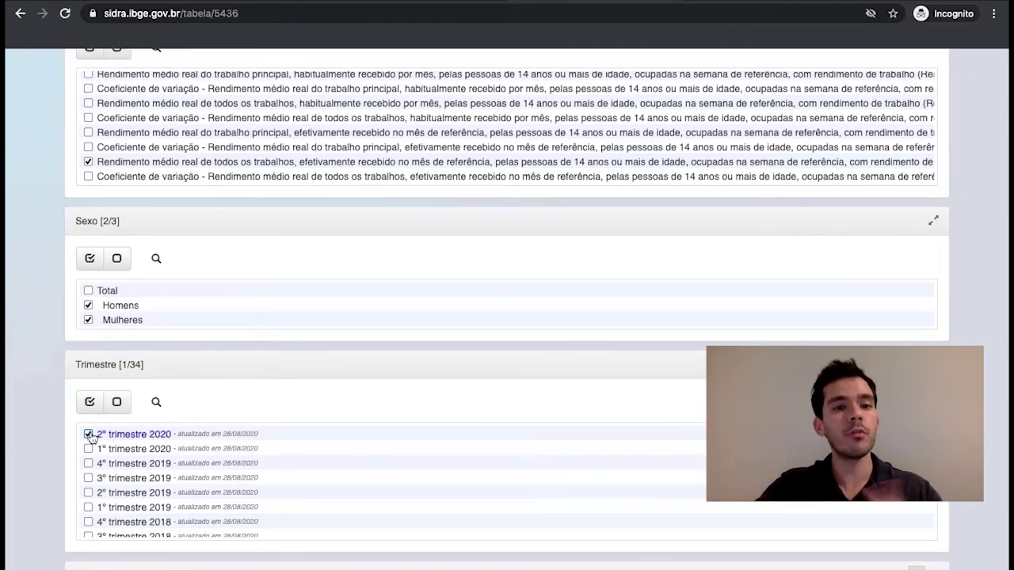
pyautogui.click(89, 435)
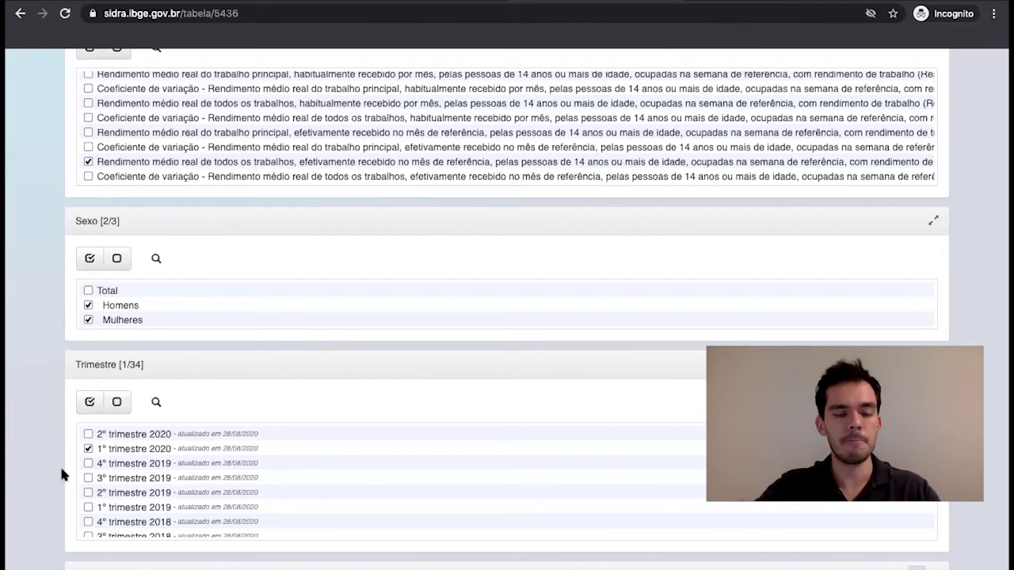
# Add all municipalities (Município) to the territorial units alongside Brasil and review the list of selected cities
pyautogui.scroll(-3, 62, 474)
pyautogui.scroll(-1, 62, 473)
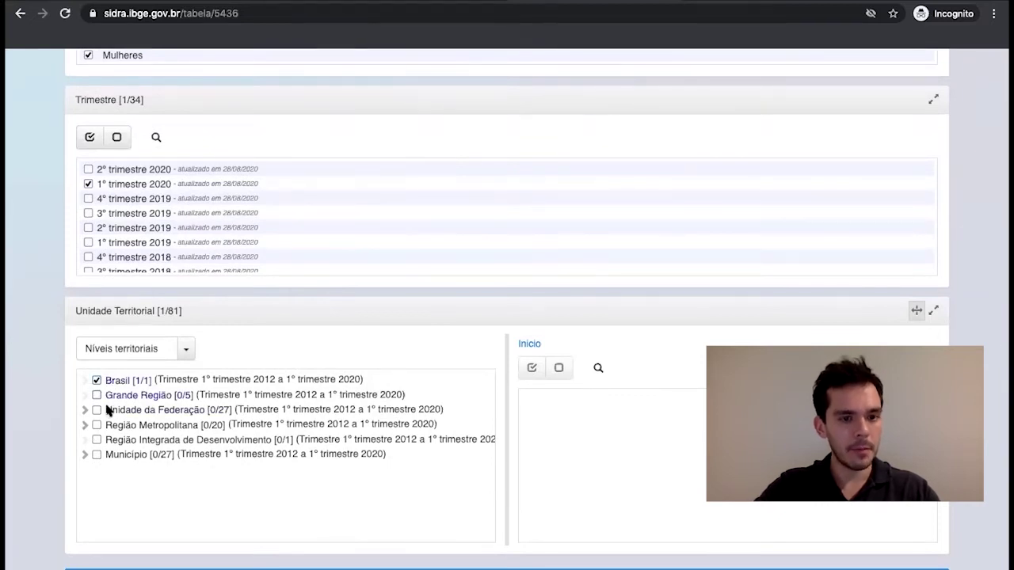
pyautogui.click(97, 455)
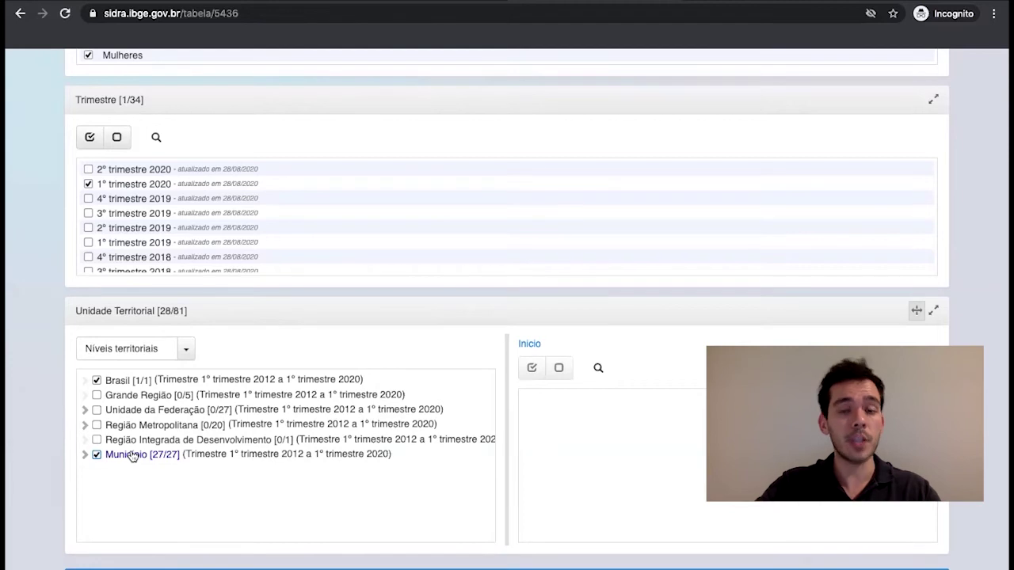
pyautogui.click(131, 455)
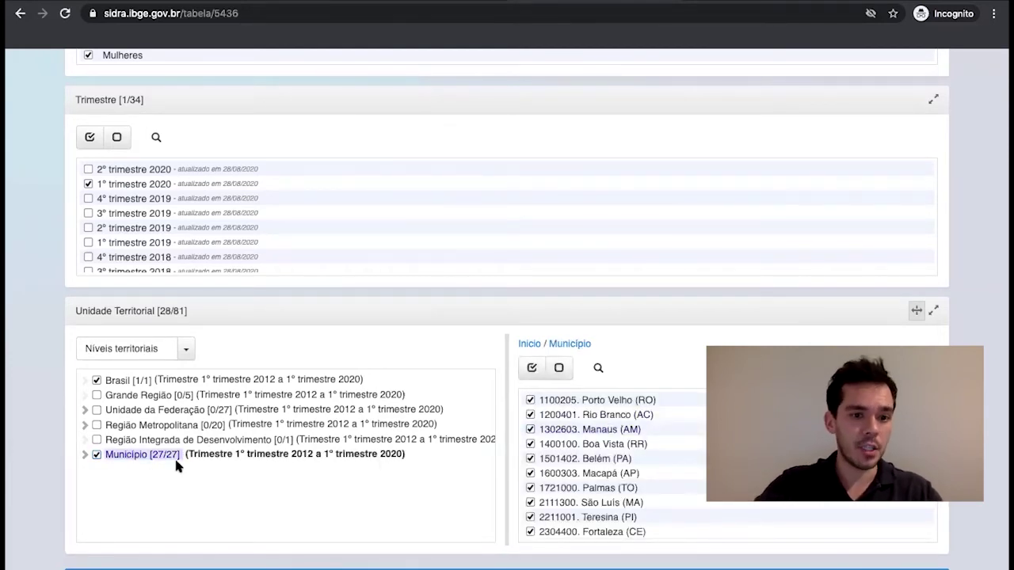
pyautogui.scroll(-4, 588, 442)
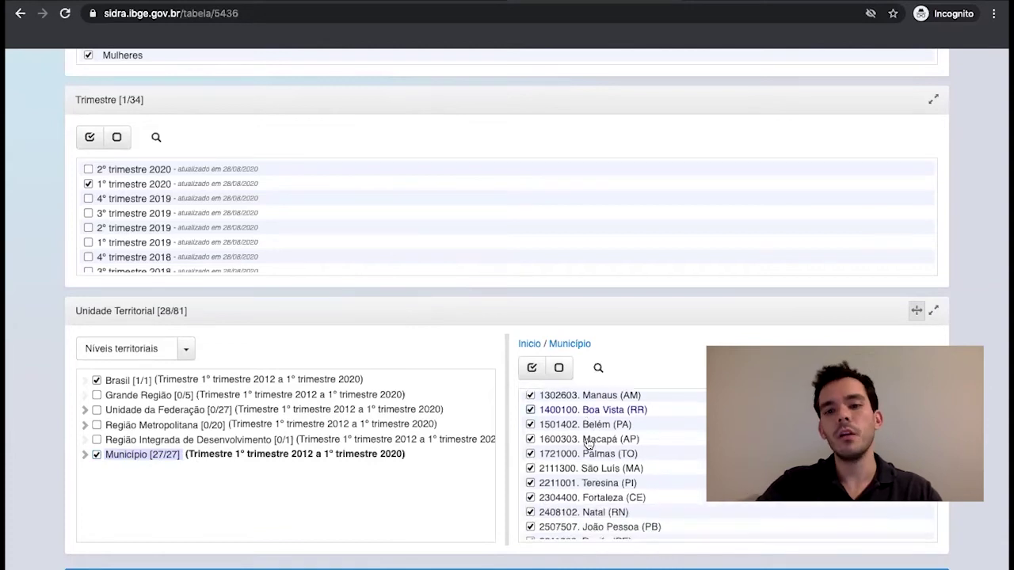
pyautogui.scroll(-4, 587, 444)
pyautogui.scroll(3, 588, 444)
pyautogui.scroll(4, 587, 443)
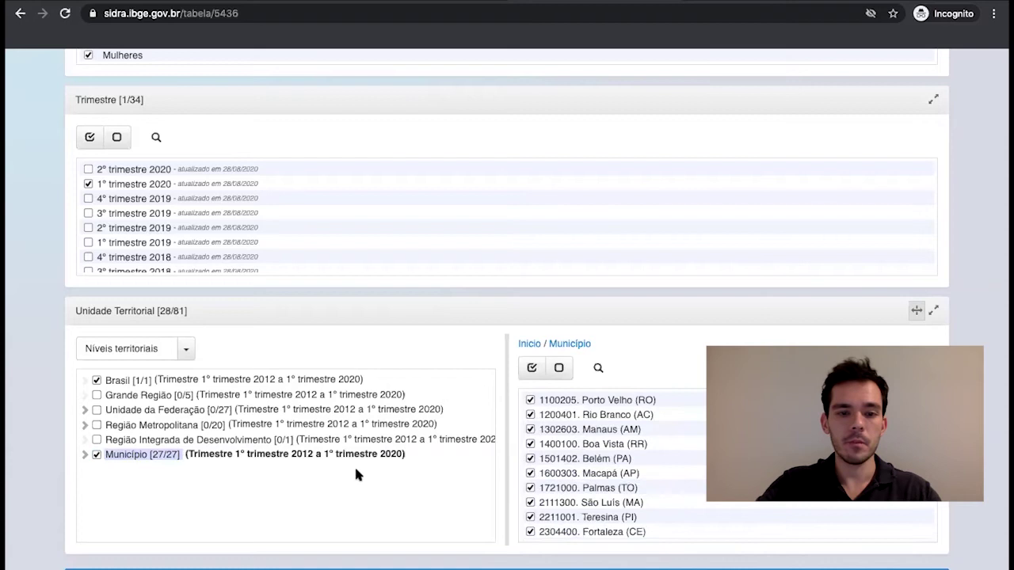
# Preview the resulting table for the current selection and look over its available export functions
pyautogui.scroll(-1, 34, 469)
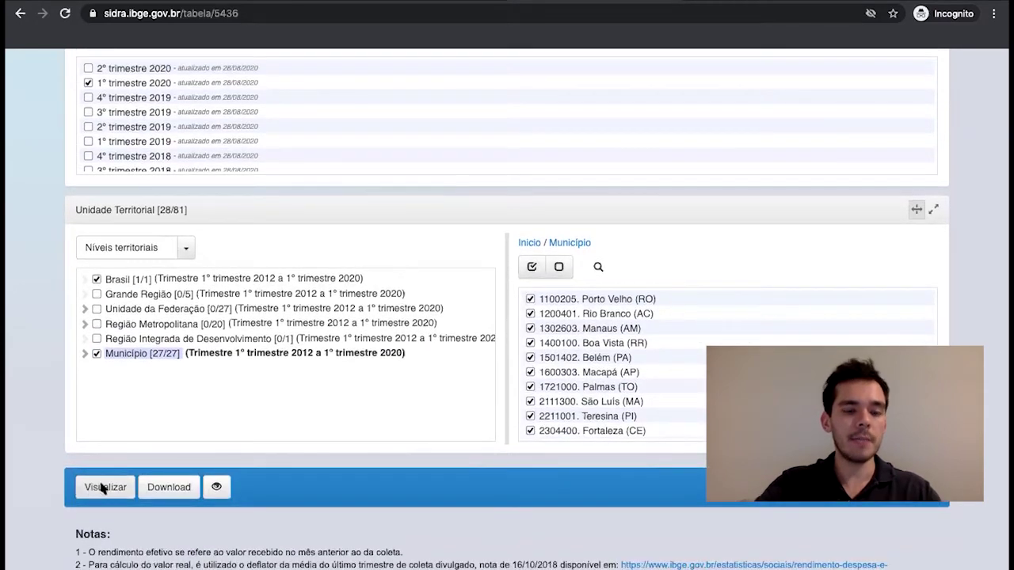
pyautogui.click(105, 493)
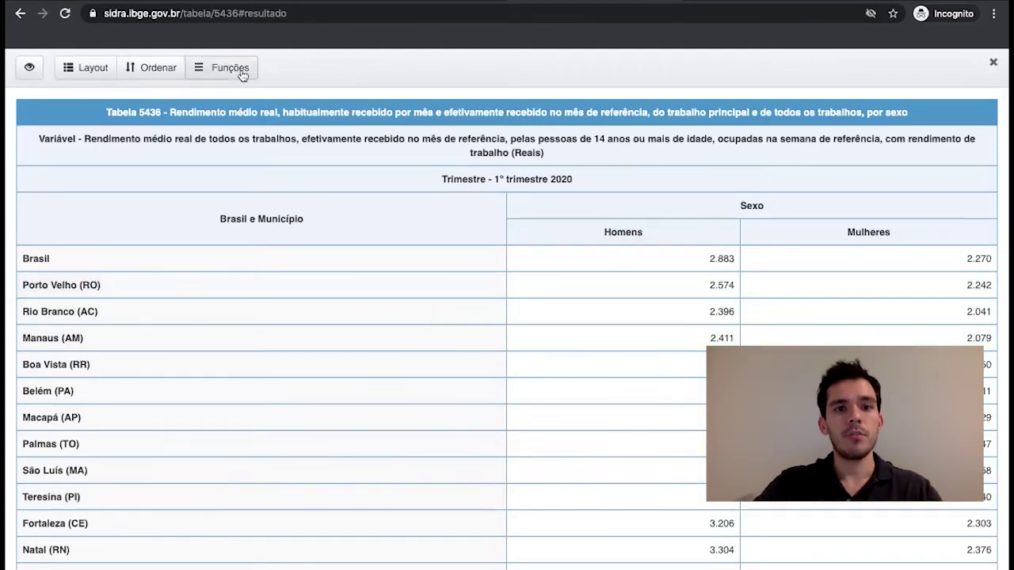
pyautogui.click(242, 76)
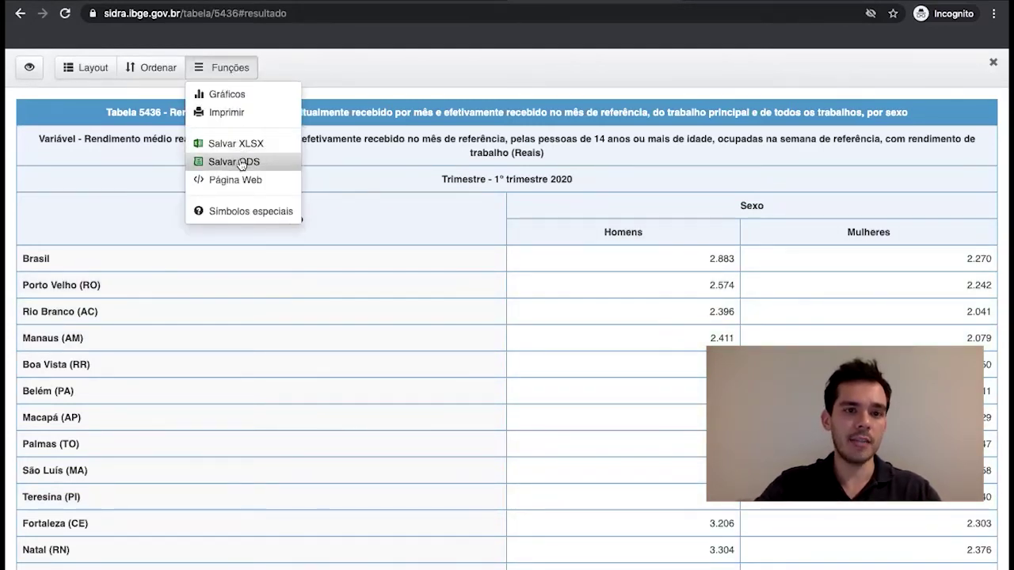
pyautogui.click(165, 187)
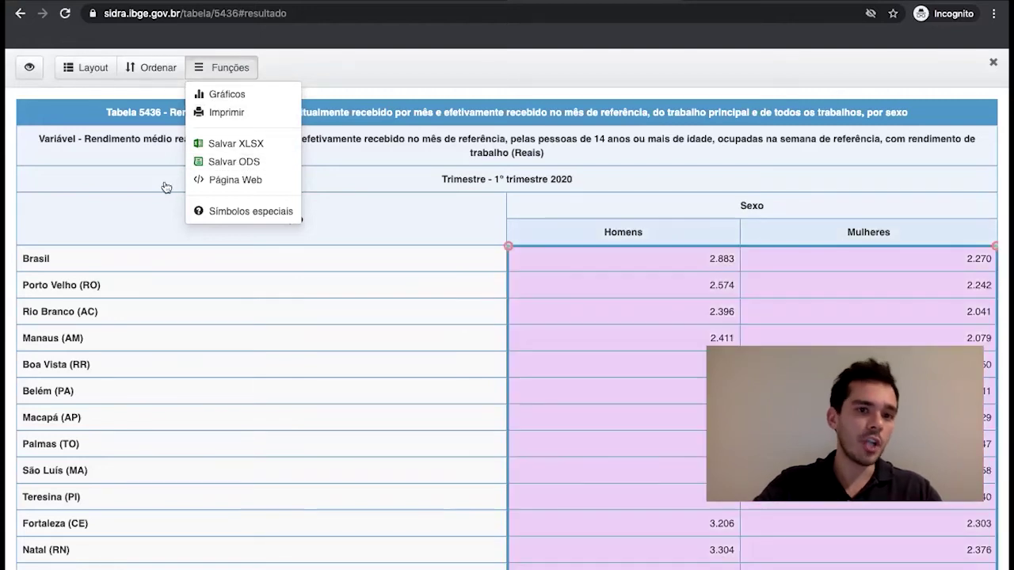
pyautogui.click(347, 82)
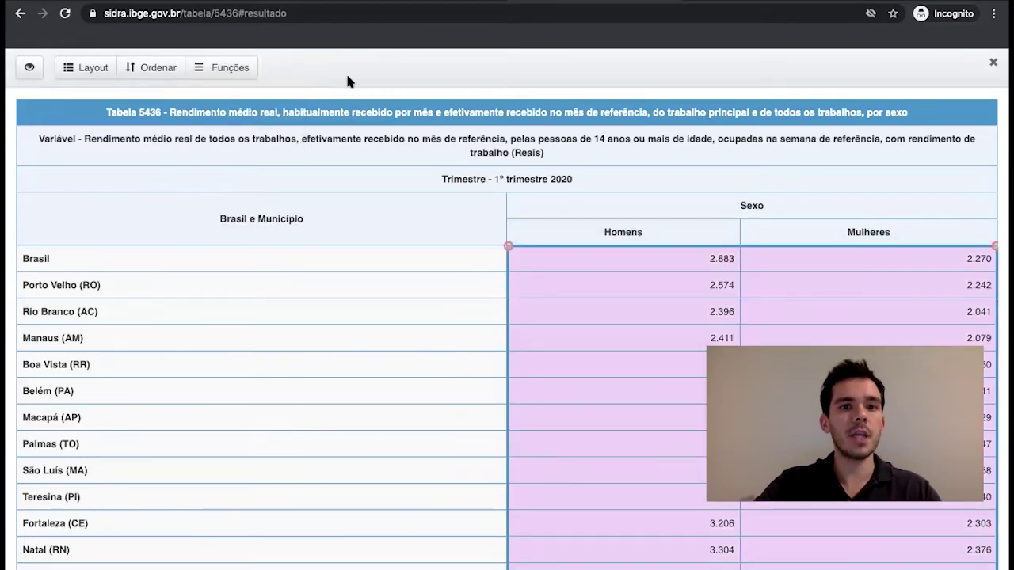
# Highlight the Homens column and the whole data range in the preview, and return to the table's selection page
pyautogui.click(560, 230)
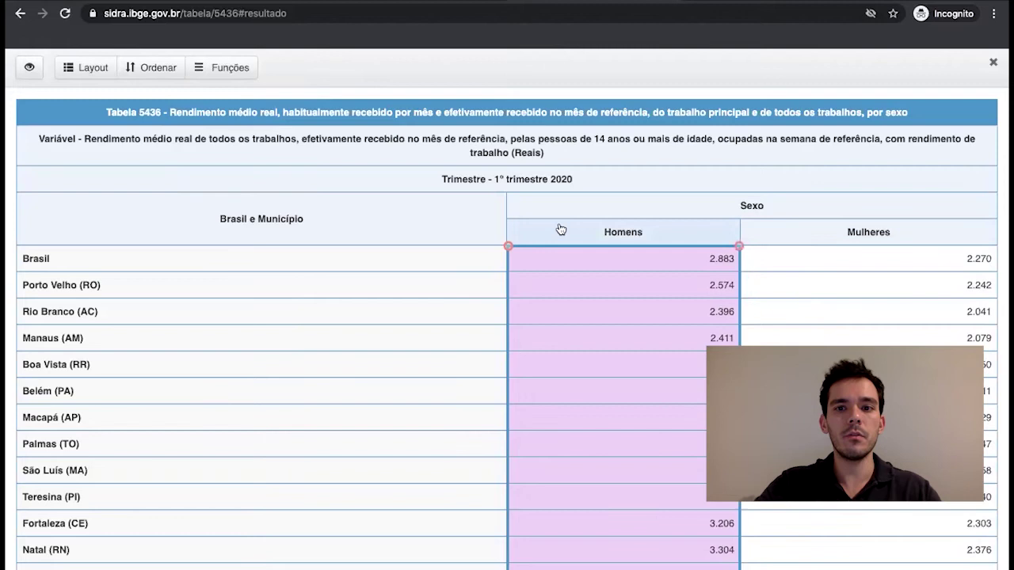
pyautogui.click(648, 208)
pyautogui.click(356, 185)
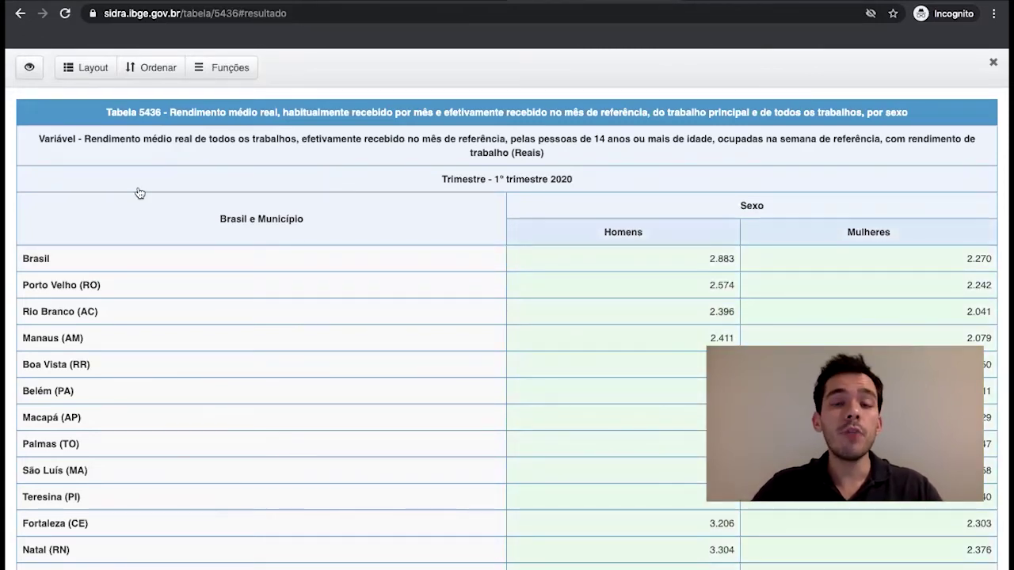
pyautogui.click(27, 17)
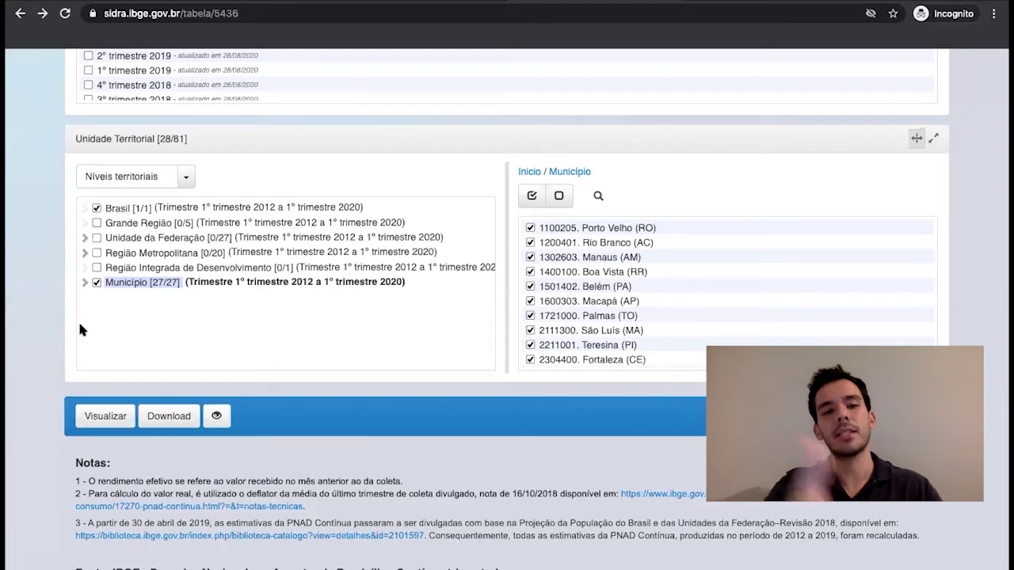
# Download the selected data immediately as a CSV (BR) file, keeping territory names displayed
pyautogui.click(181, 416)
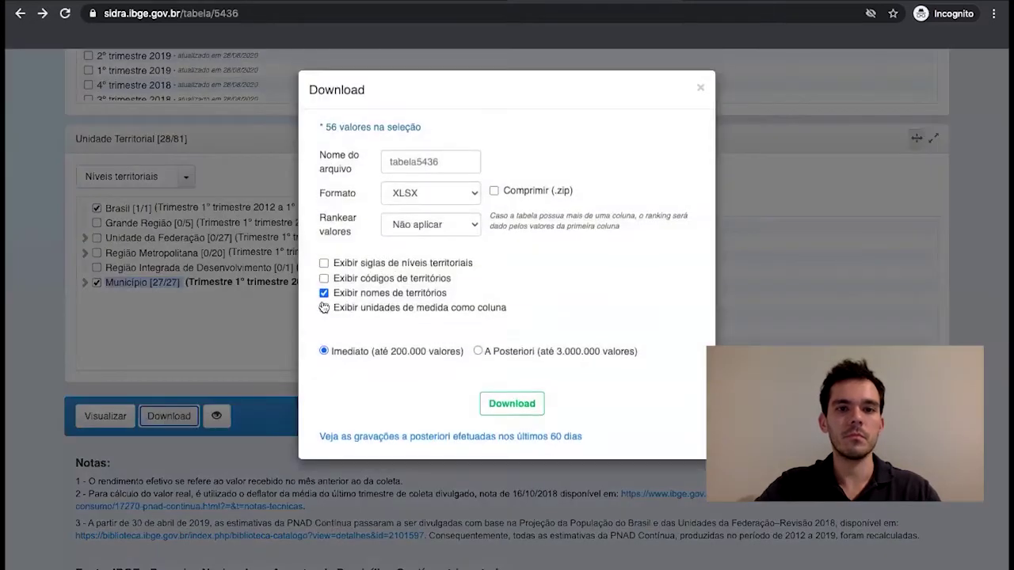
pyautogui.click(469, 195)
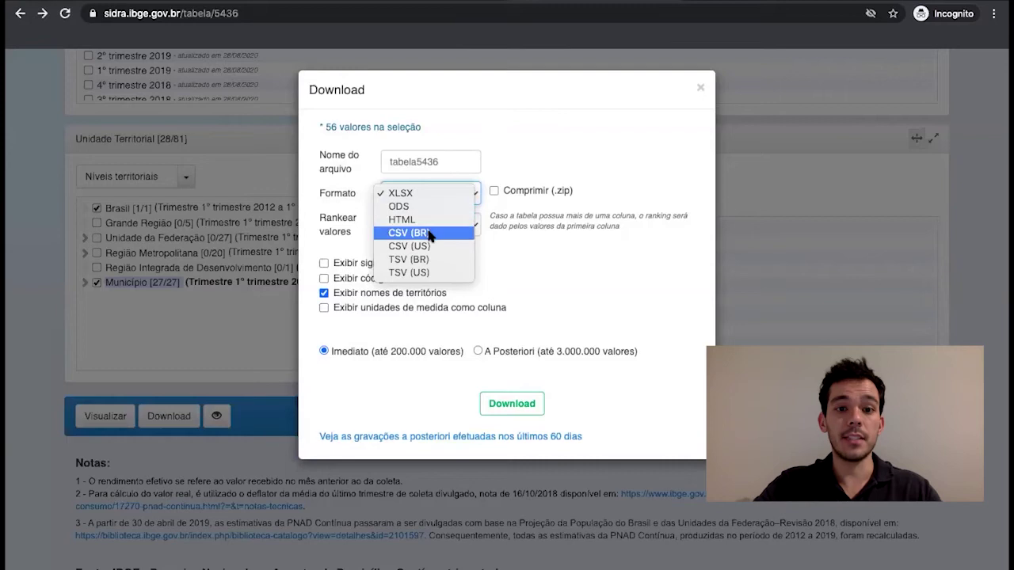
pyautogui.click(429, 234)
pyautogui.click(525, 251)
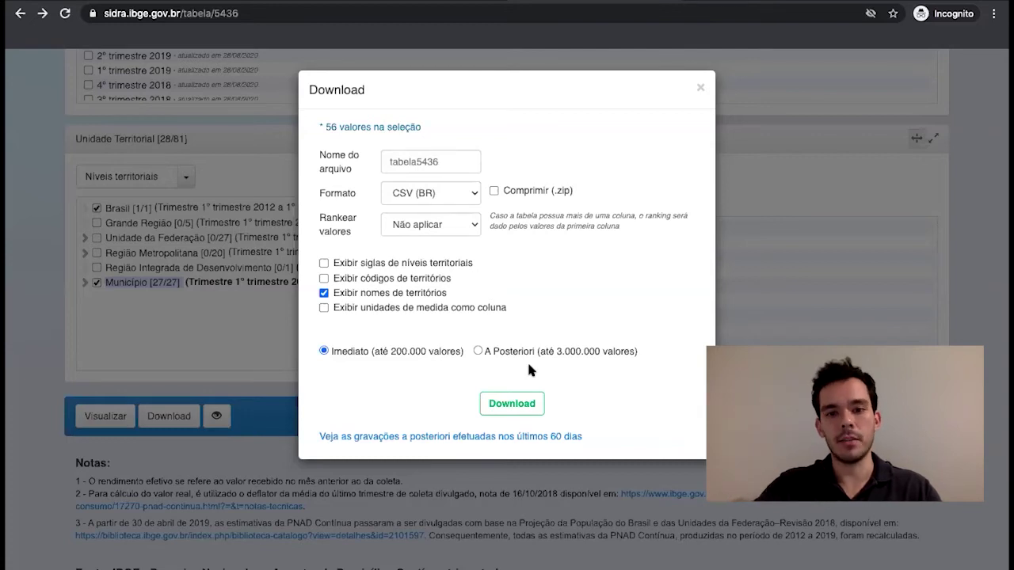
pyautogui.click(507, 404)
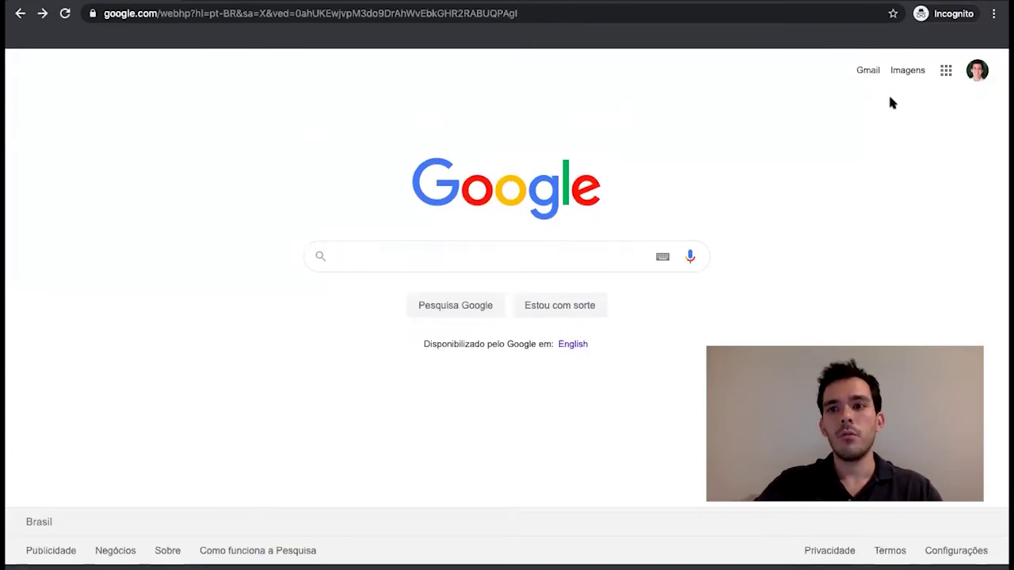
# Switch to Google Sheets from the Google home page and create a blank spreadsheet
pyautogui.click(946, 73)
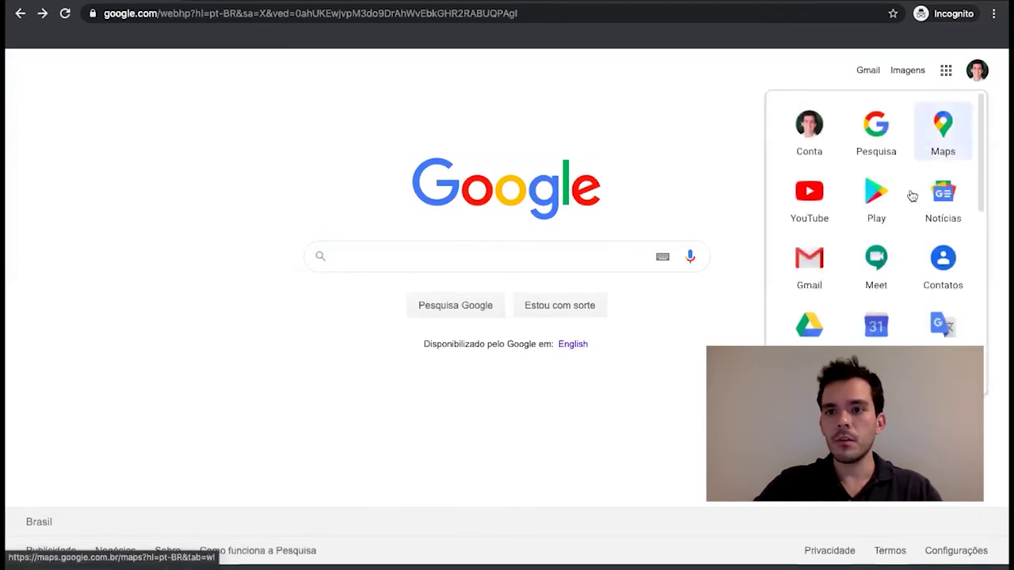
pyautogui.scroll(-2, 891, 277)
pyautogui.scroll(-1, 890, 277)
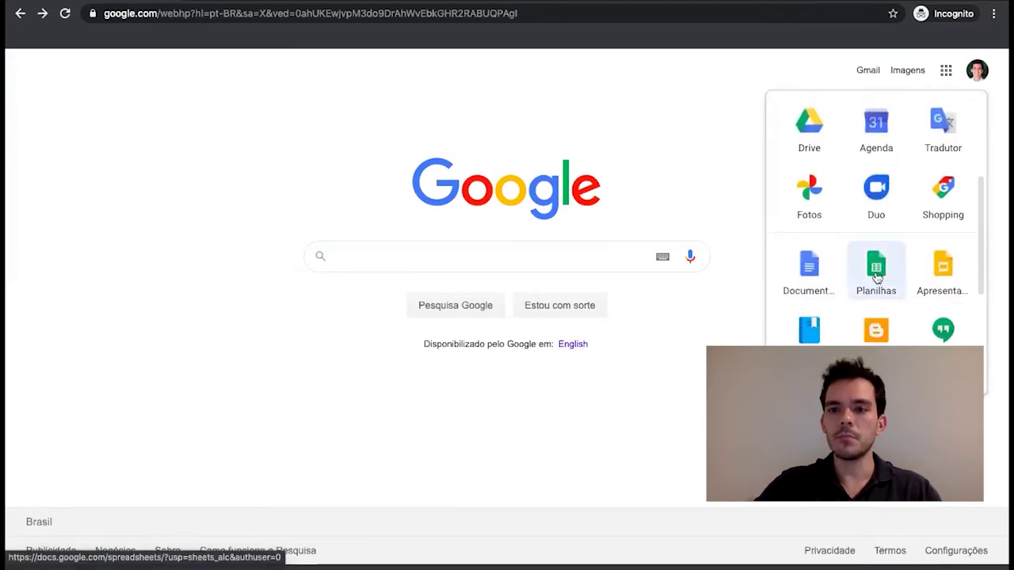
pyautogui.click(876, 273)
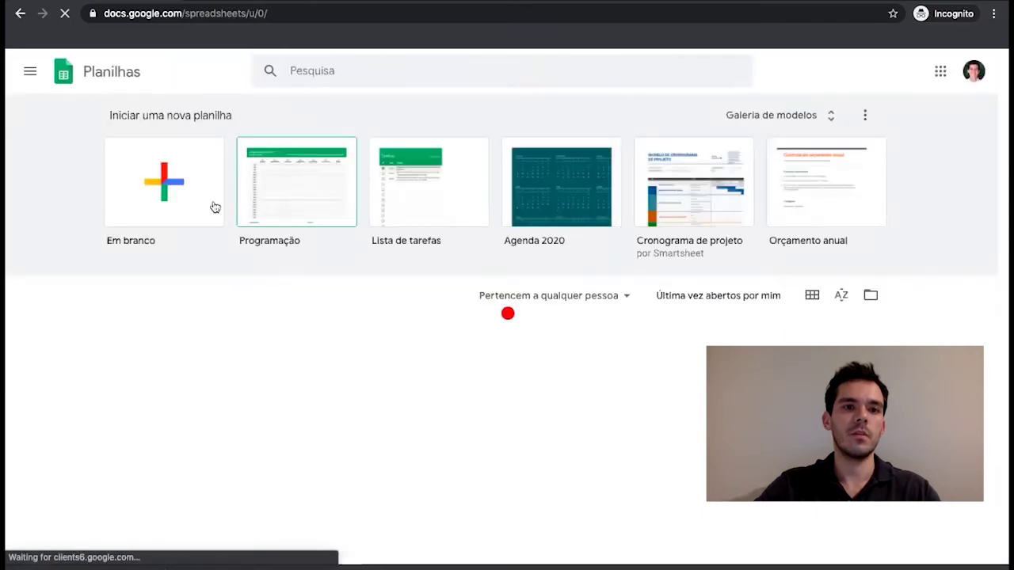
pyautogui.click(168, 193)
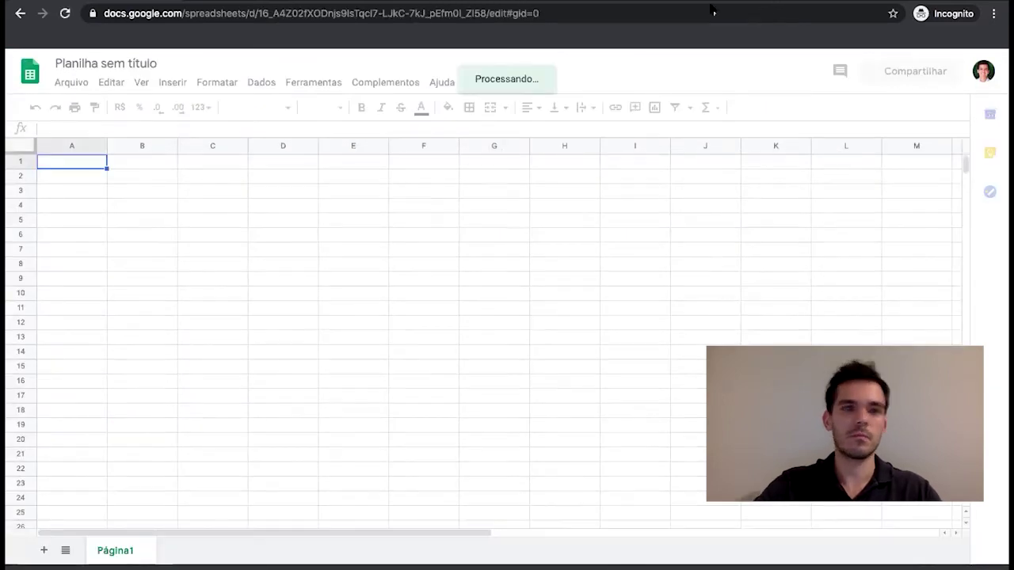
# Start a file import into the blank spreadsheet and upload tabela5436.csv from the computer
pyautogui.click(77, 83)
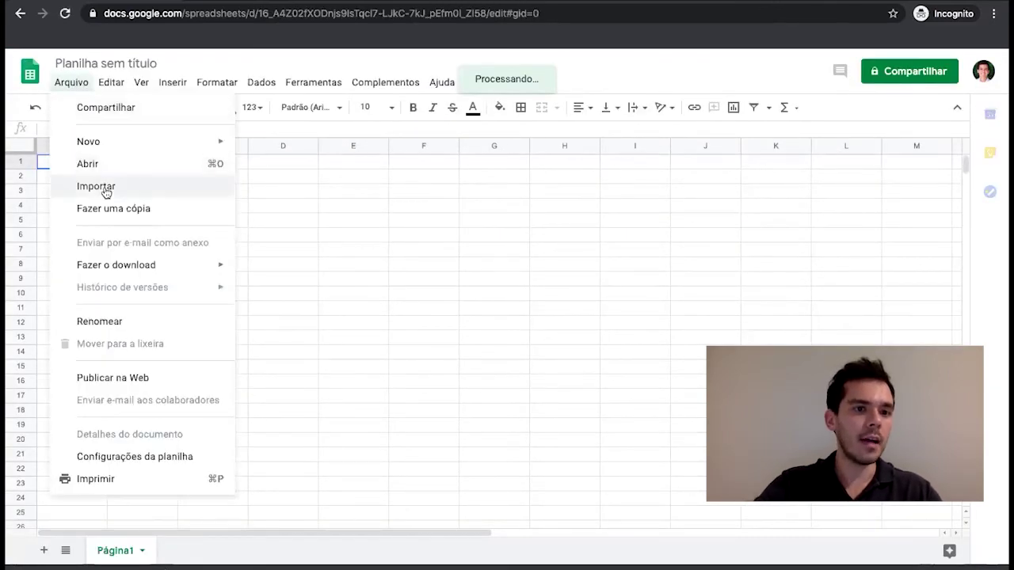
pyautogui.click(106, 189)
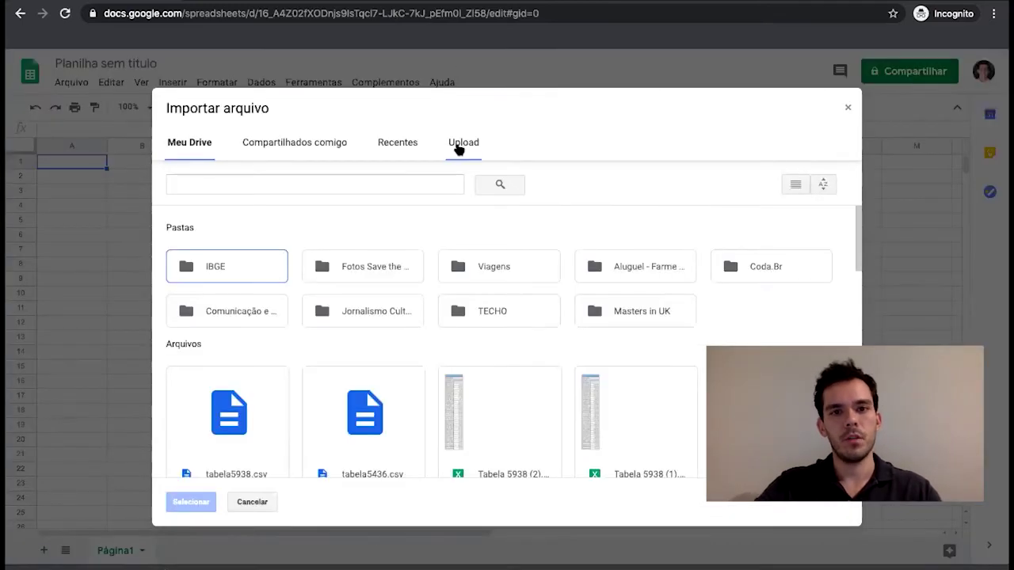
pyautogui.click(461, 144)
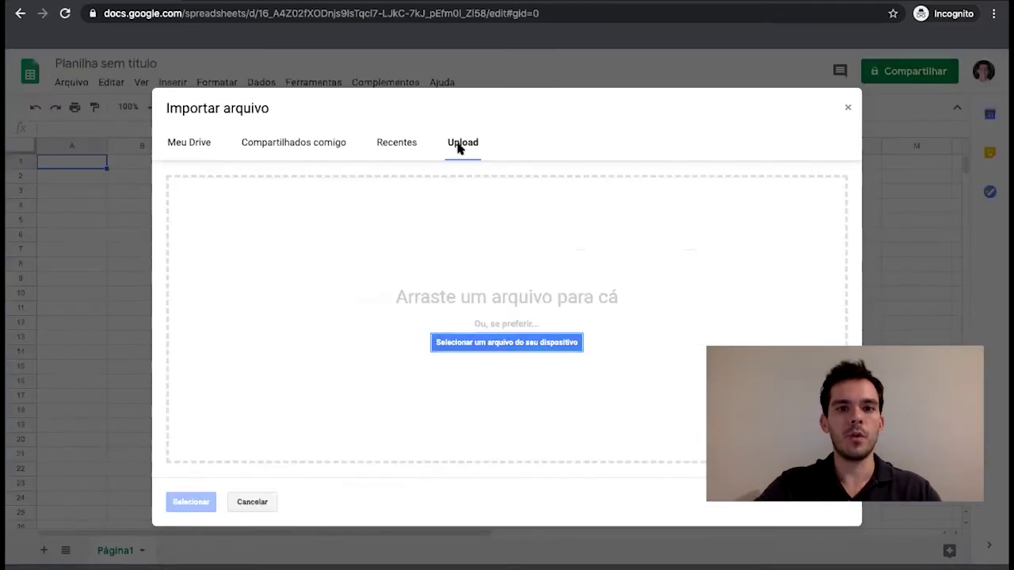
pyautogui.moveTo(333, 569); pyautogui.dragTo(382, 342)
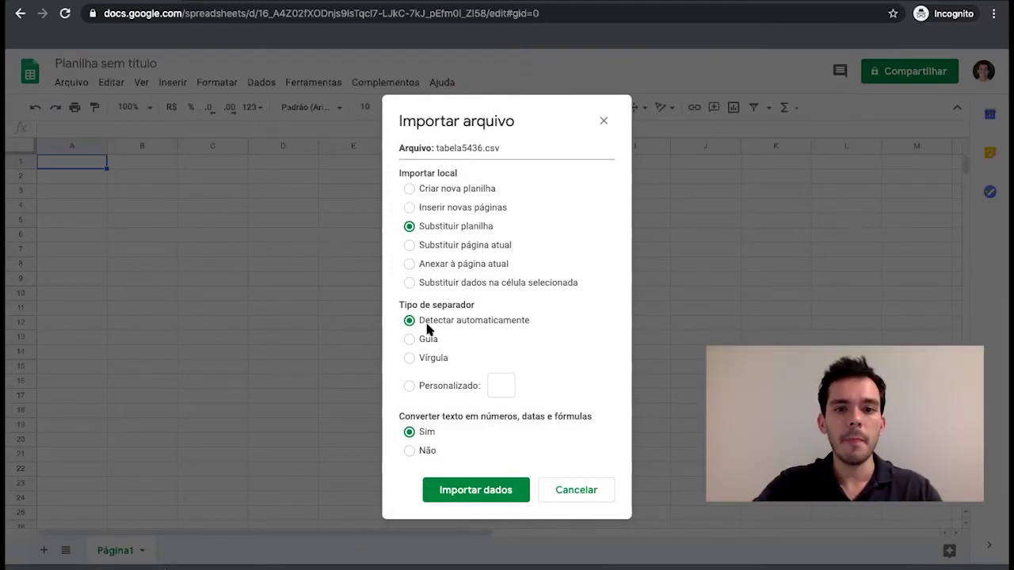
# Import tabela5436.csv with a custom semicolon (;) separator, replacing the spreadsheet and keeping text conversion on
pyautogui.click(411, 382)
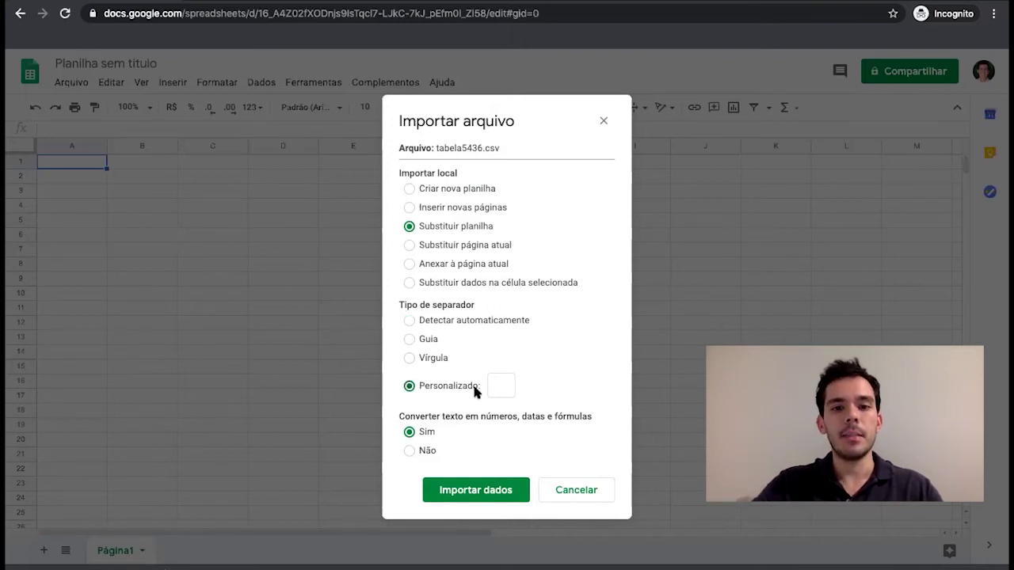
pyautogui.click(500, 385)
pyautogui.write(';')
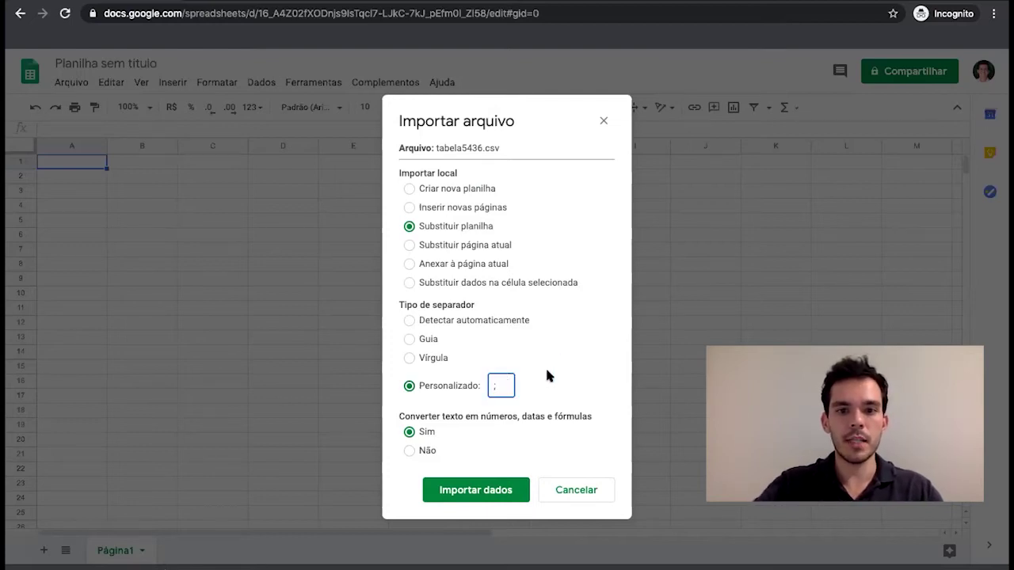
pyautogui.click(473, 490)
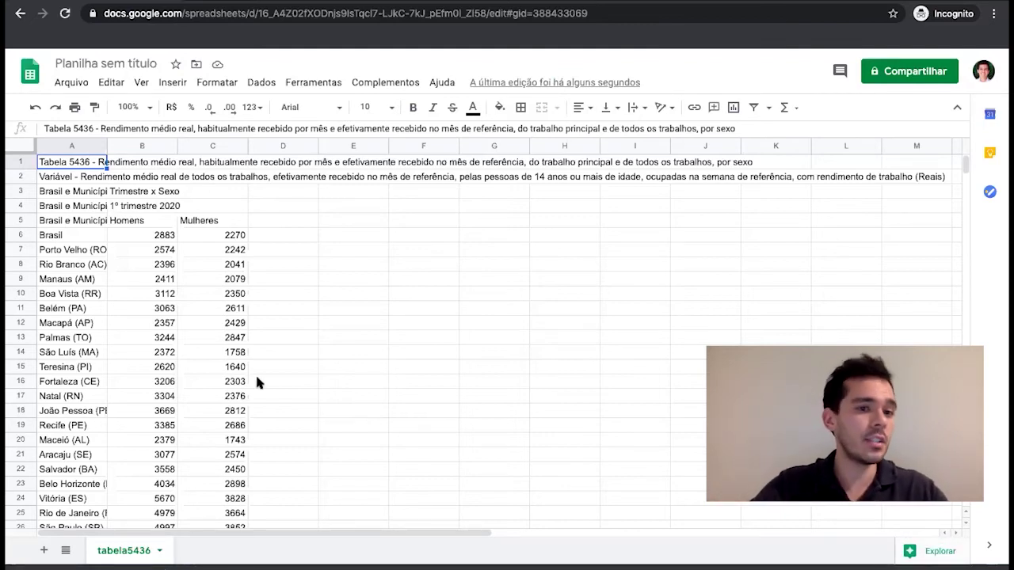
# Delete rows 1 to 4 above the Homens and Mulheres header row
pyautogui.click(22, 209)
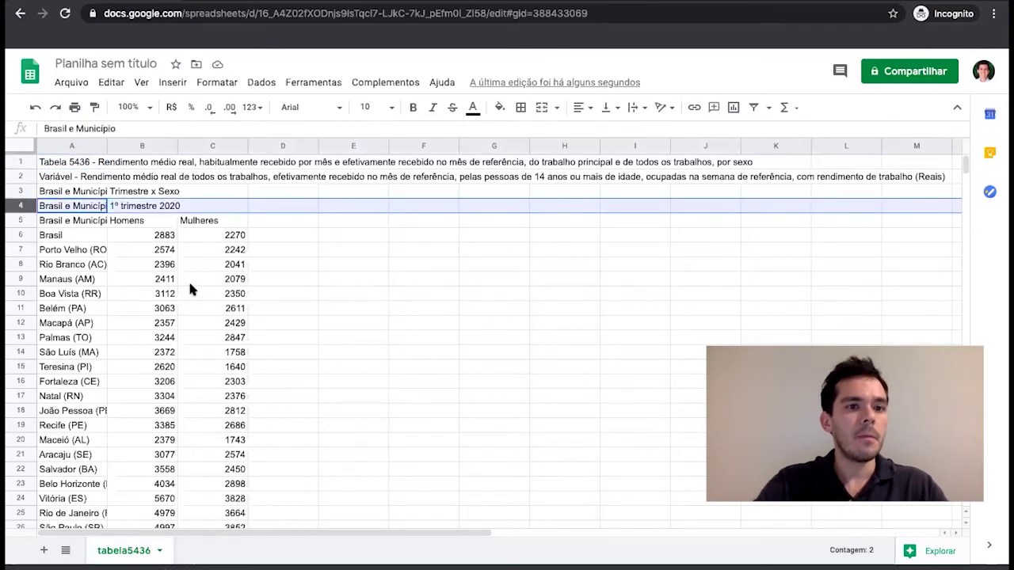
pyautogui.hotkey('shift', 'Up')
pyautogui.hotkey('shift', 'Up')
pyautogui.hotkey('shift', 'Up')
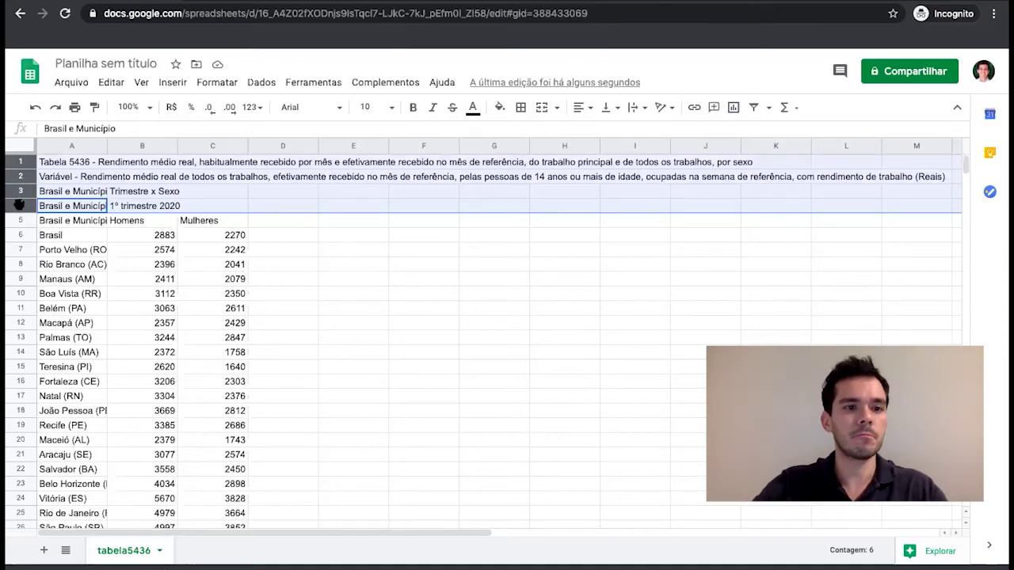
pyautogui.rightClick(19, 205)
pyautogui.click(85, 290)
pyautogui.click(143, 264)
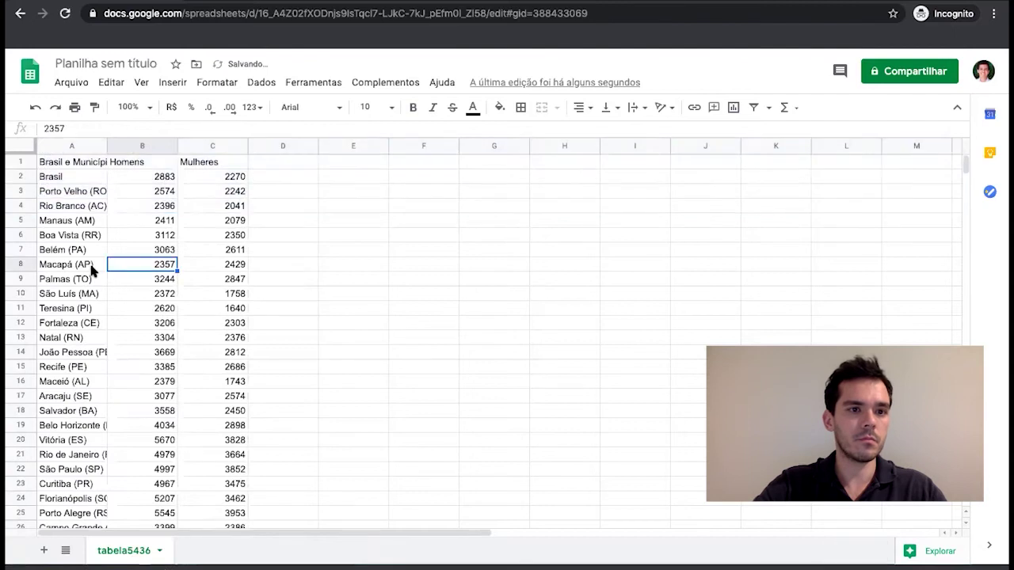
# Go to the end of the data in column A and delete the Fonte: IBGE source row
pyautogui.press('Left')
pyautogui.press('Up')
pyautogui.press('Up')
pyautogui.press('Up')
pyautogui.press('Up')
pyautogui.press('Up')
pyautogui.press('Up')
pyautogui.press('super+Down')
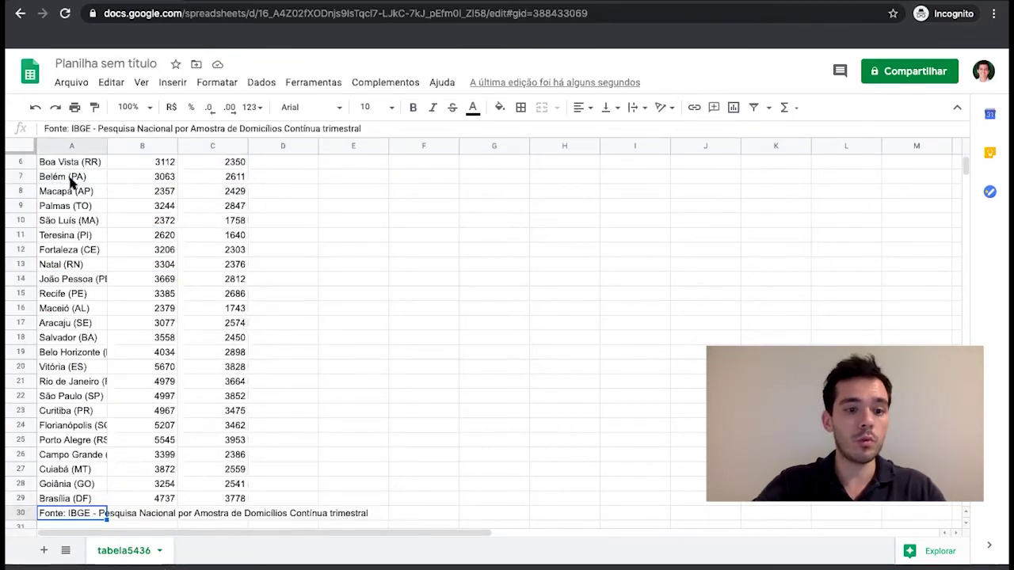
pyautogui.click(21, 513)
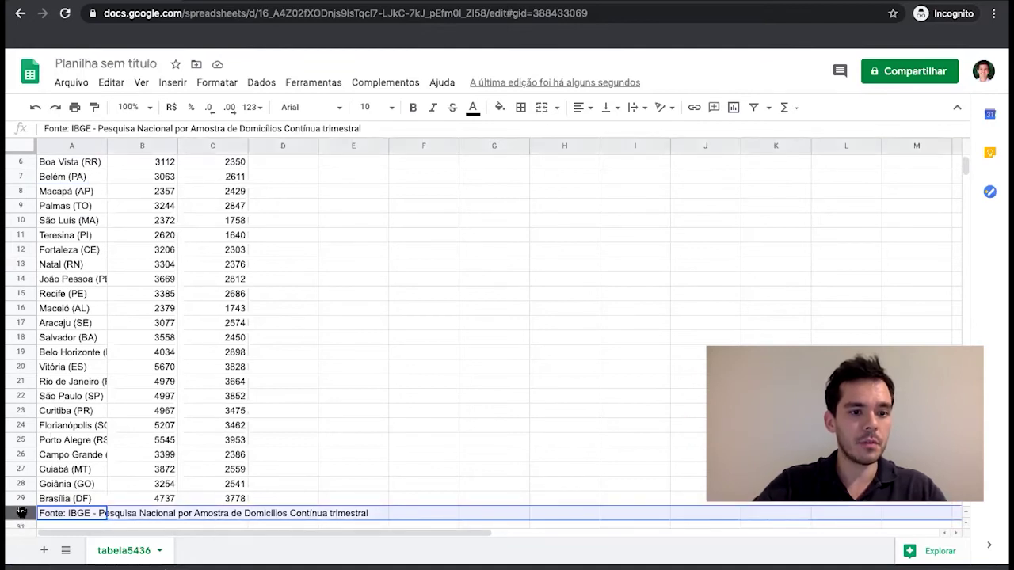
pyautogui.rightClick(21, 514)
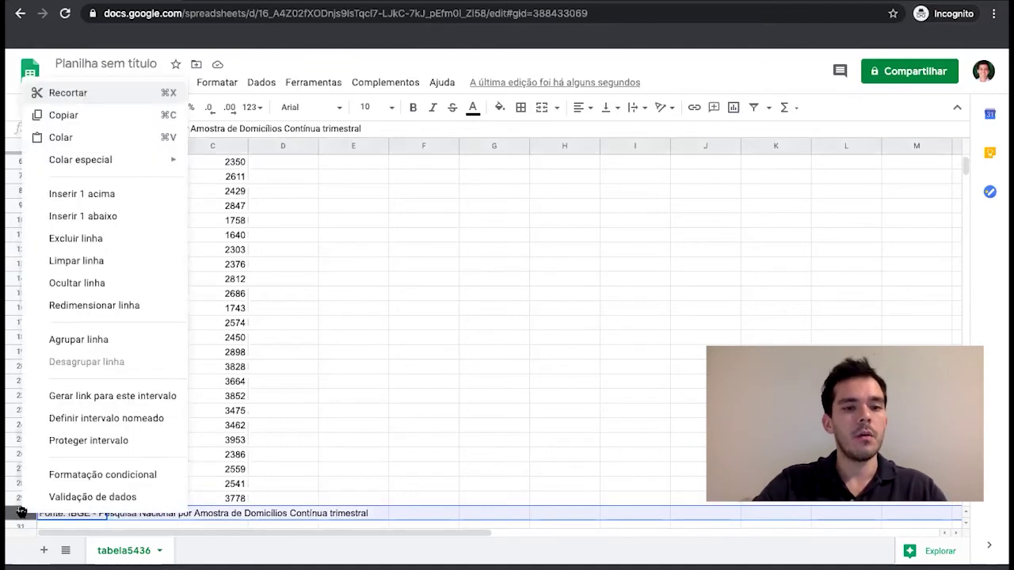
pyautogui.click(100, 239)
# Delete rows 30 to 42, which hold the notes and symbol legend below the data
pyautogui.scroll(-3, 139, 335)
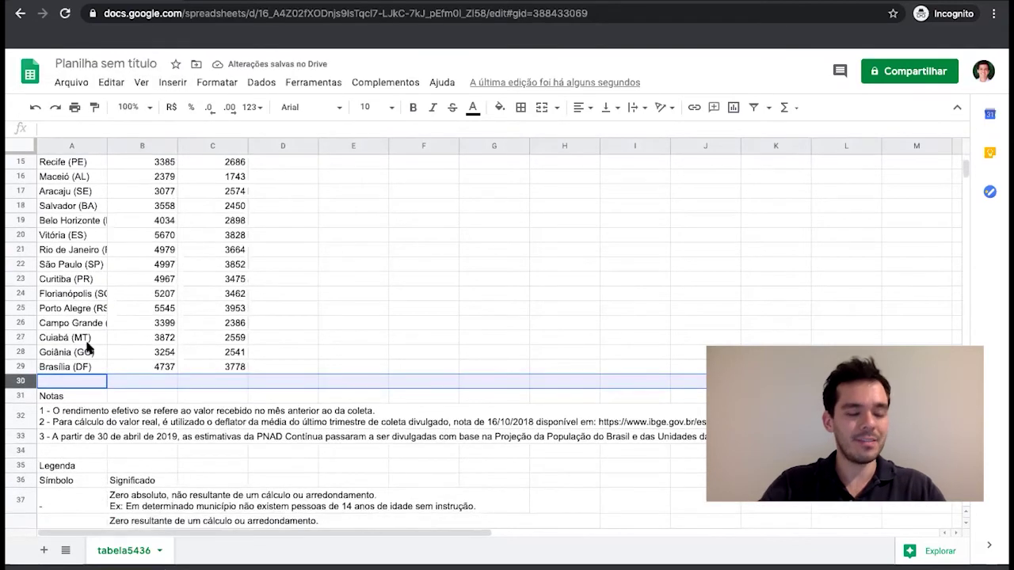
pyautogui.scroll(-2, 145, 435)
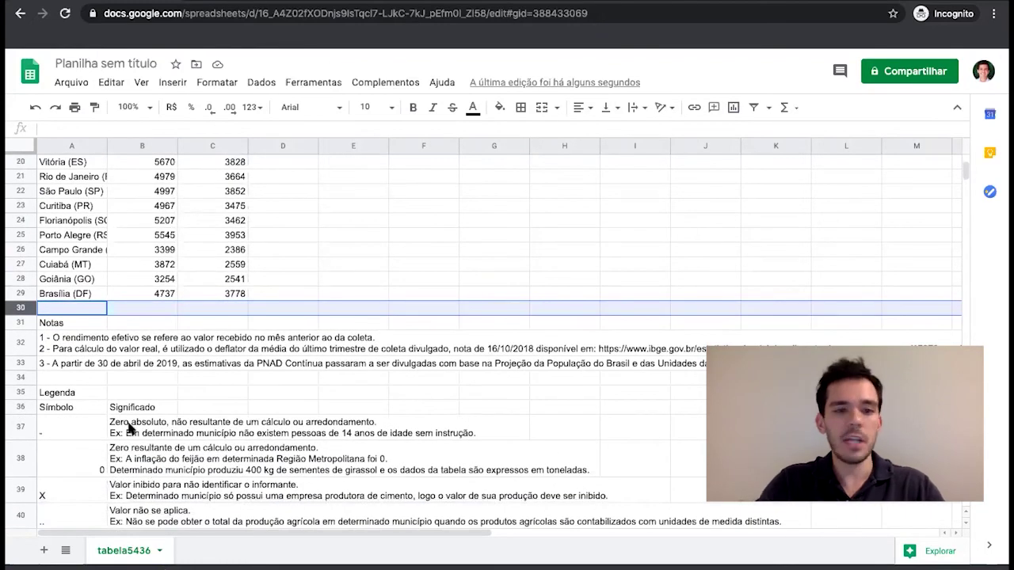
pyautogui.hotkey('shift', 'Down')
pyautogui.hotkey('shift', 'Down')
pyautogui.hotkey('shift', 'Down')
pyautogui.hotkey('shift', 'Down')
pyautogui.hotkey('shift', 'Down')
pyautogui.hotkey('ctrl', 'shift', 'Down')
pyautogui.hotkey('ctrl', 'shift', 'Down')
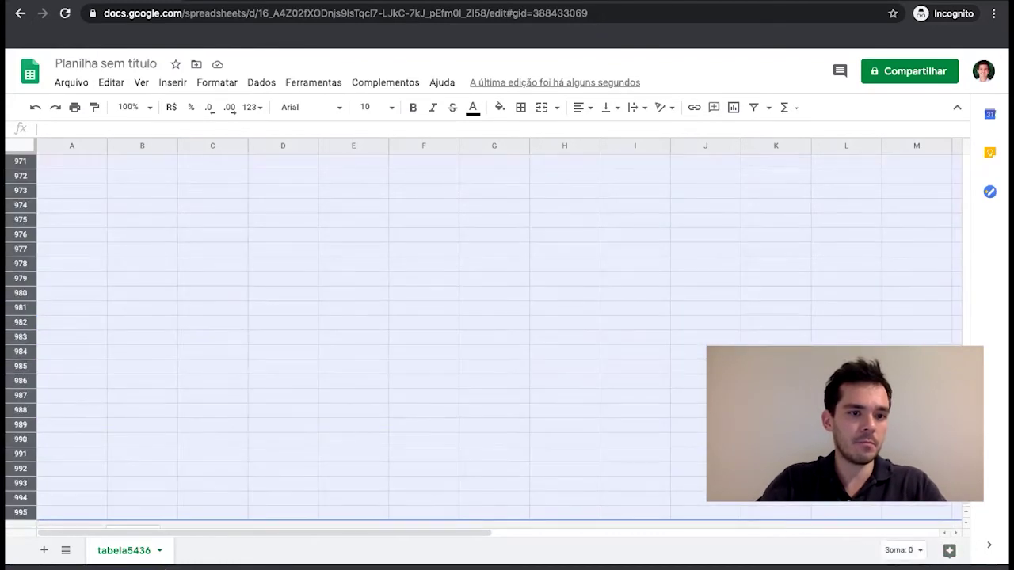
pyautogui.hotkey('ctrl', 'shift', 'Up')
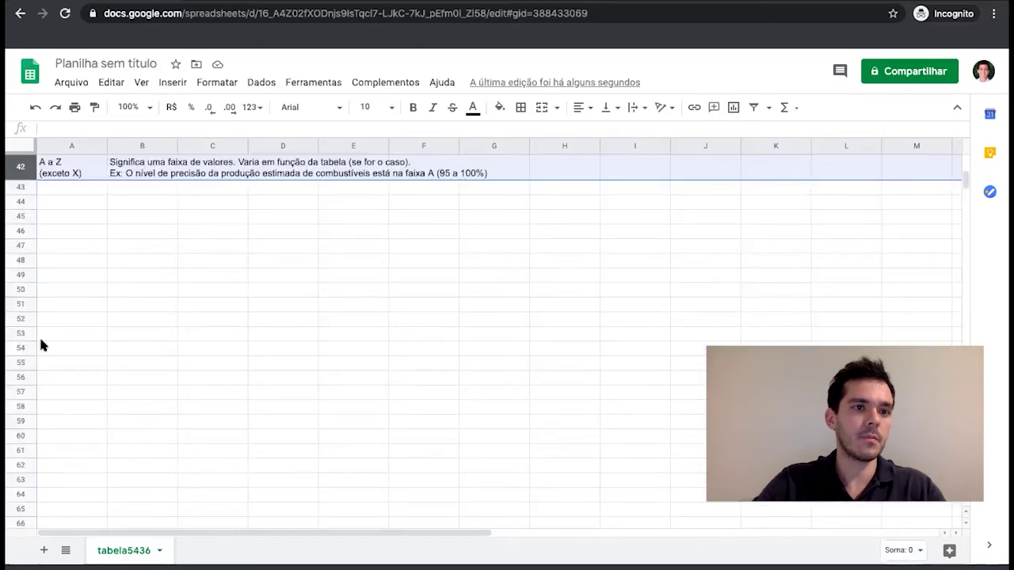
pyautogui.rightClick(22, 181)
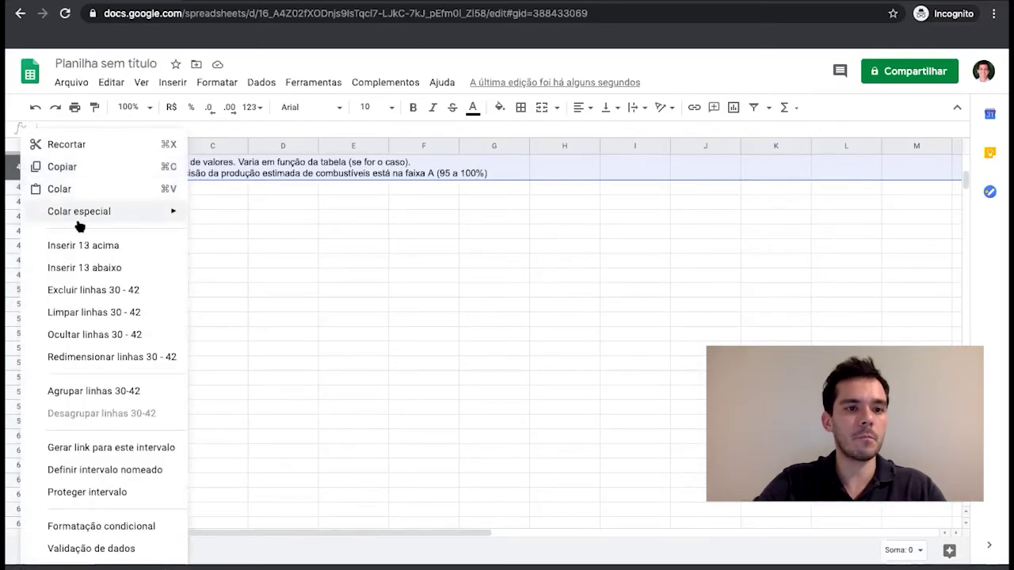
pyautogui.click(75, 290)
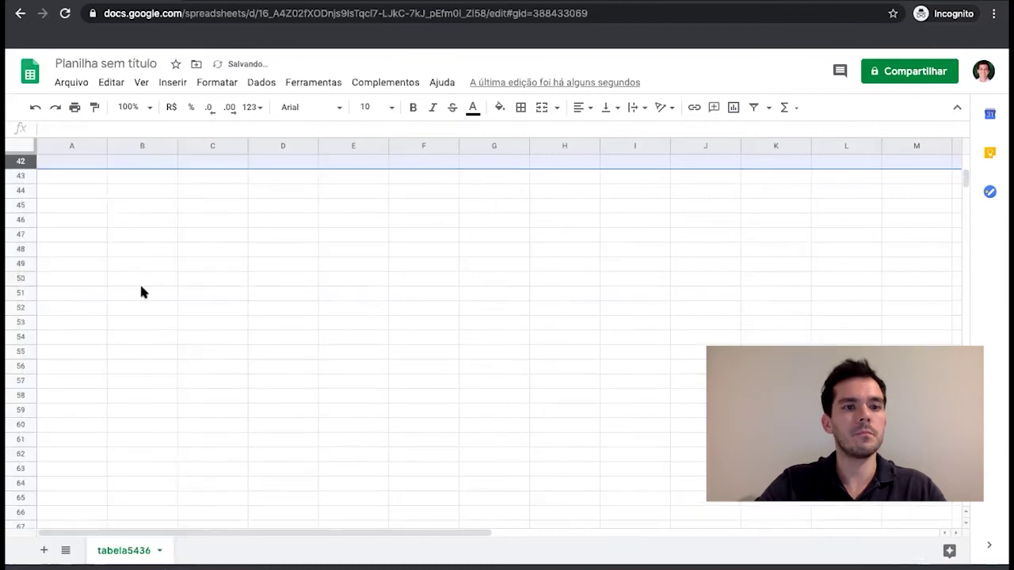
# Return to the beginning of the table and freeze the header row
pyautogui.hotkey('ctrl', 'Up')
pyautogui.hotkey('ctrl', 'Up')
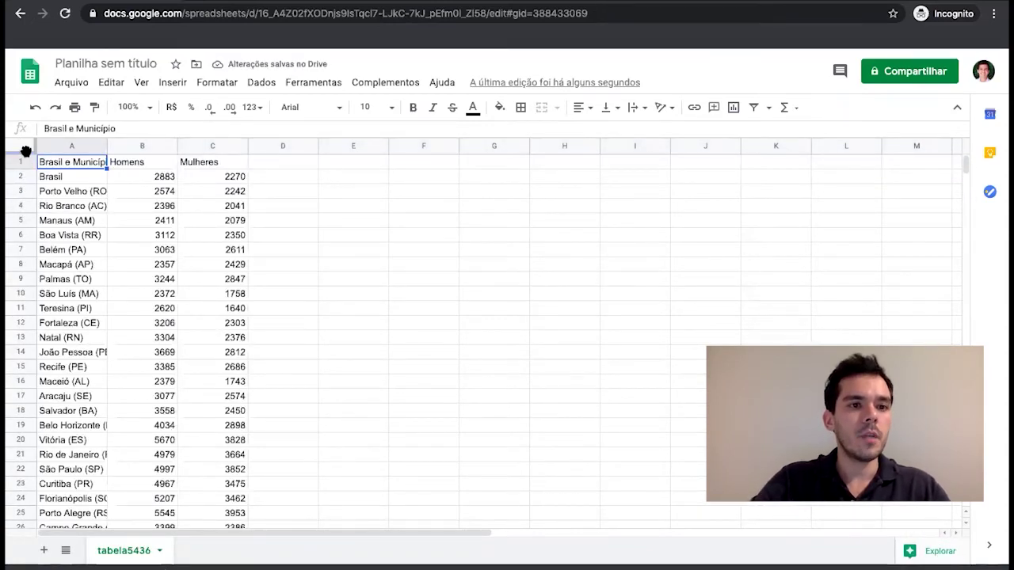
pyautogui.moveTo(26, 157); pyautogui.dragTo(24, 168)
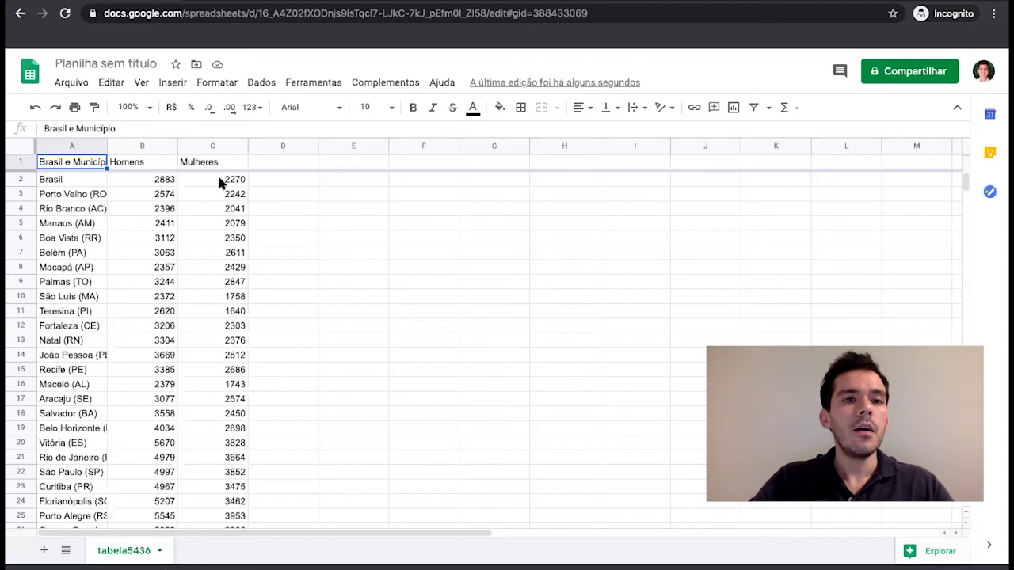
# Enter =C2-B2 in D2 for the women-minus-men income difference and fill it down to all territories
pyautogui.click(266, 182)
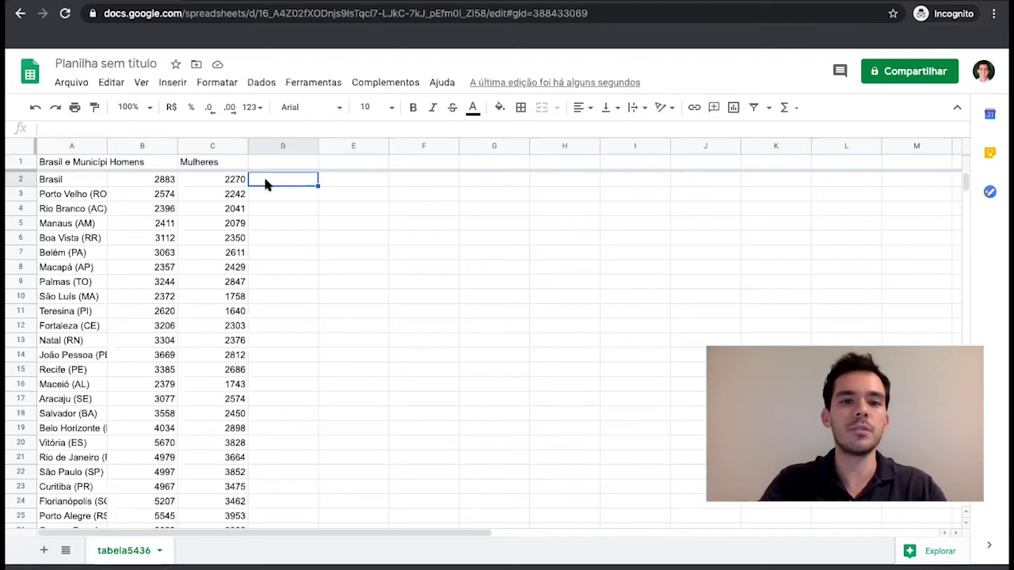
pyautogui.write('=')
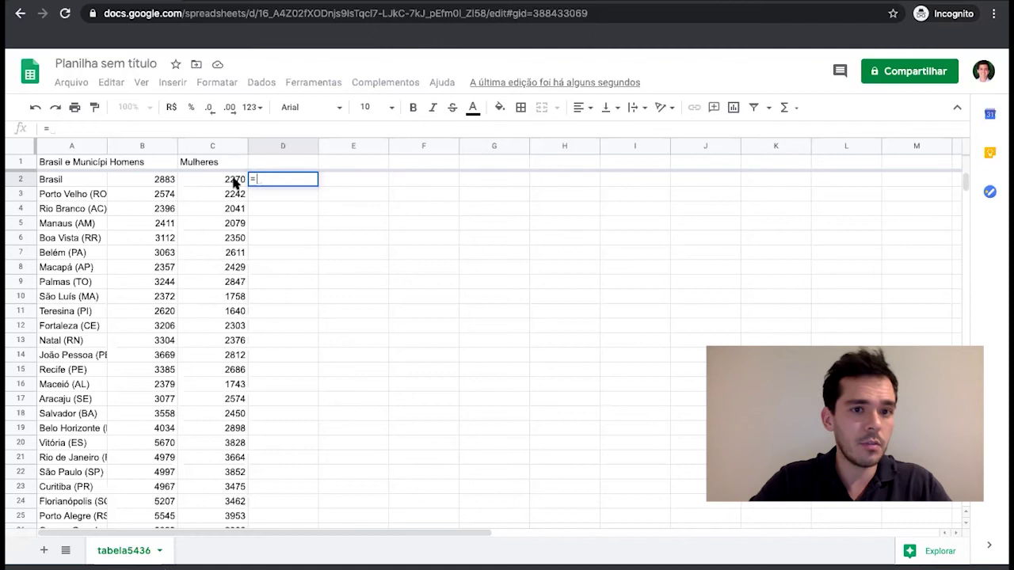
pyautogui.click(235, 183)
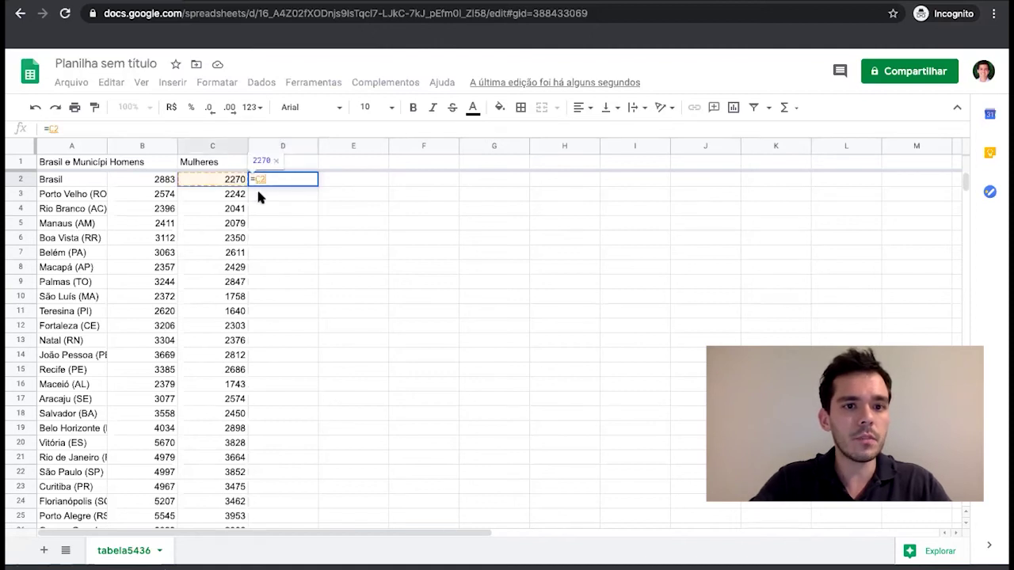
pyautogui.write('-')
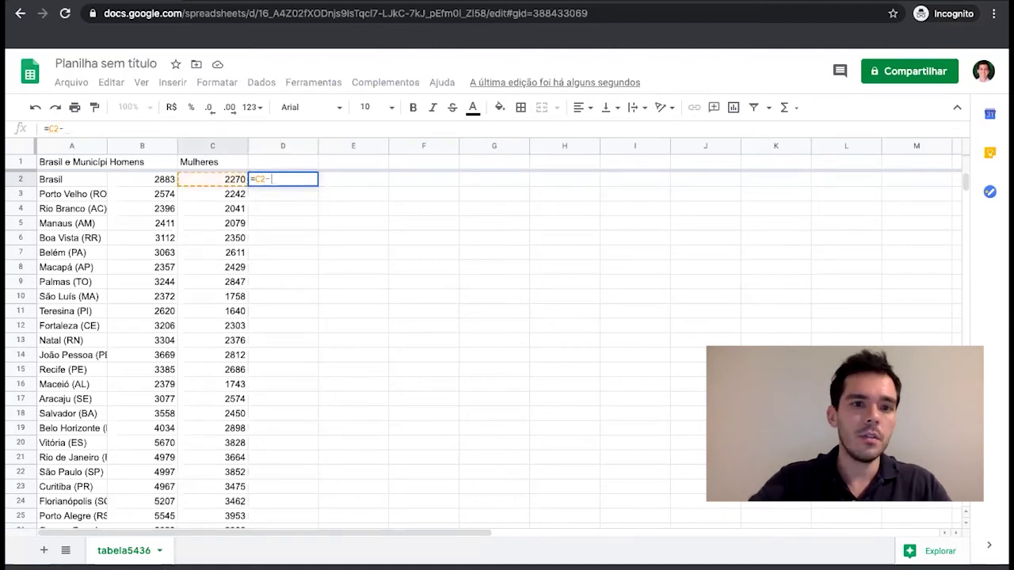
pyautogui.click(164, 184)
pyautogui.press('Return')
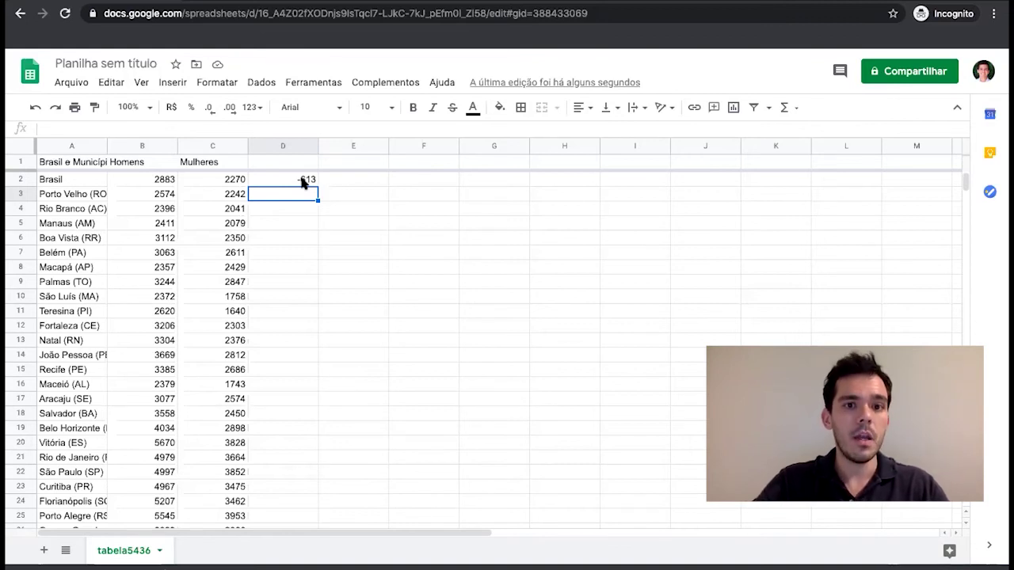
pyautogui.click(304, 181)
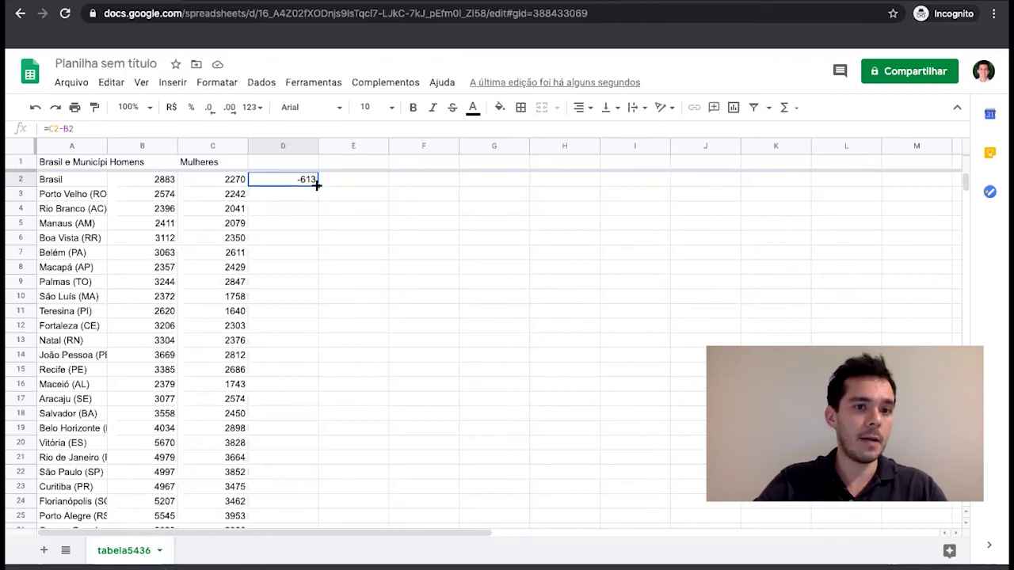
pyautogui.doubleClick(317, 183)
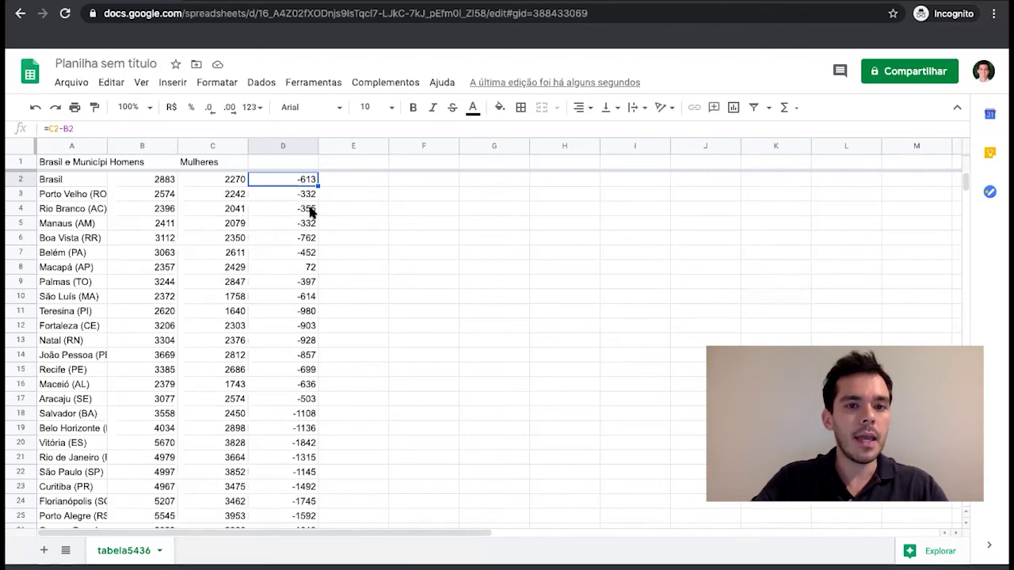
# Enter =(C2-B2)/B2*100 in E2 to calculate the percentage income difference relative to men
pyautogui.click(344, 185)
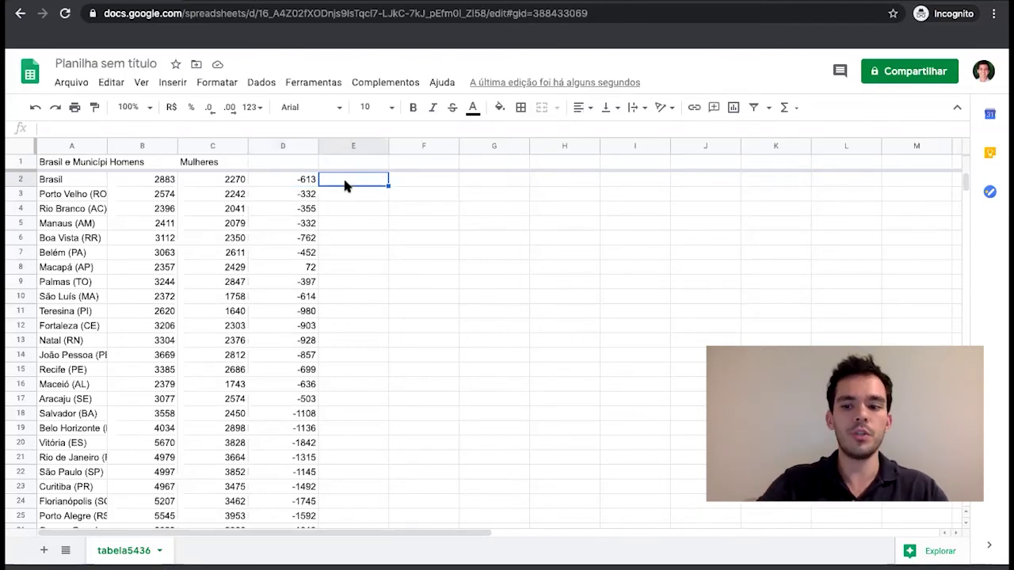
pyautogui.write('=')
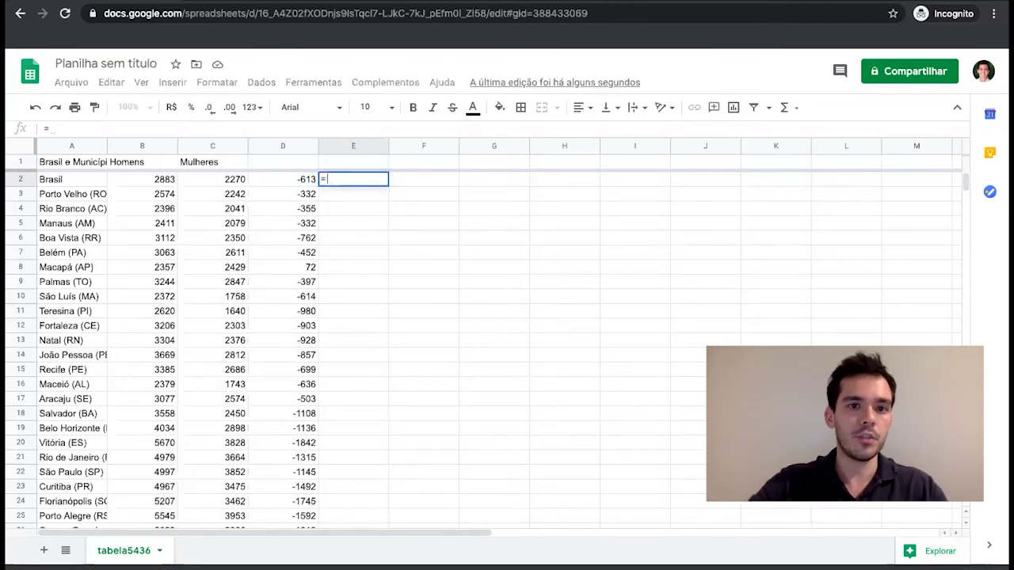
pyautogui.write('(')
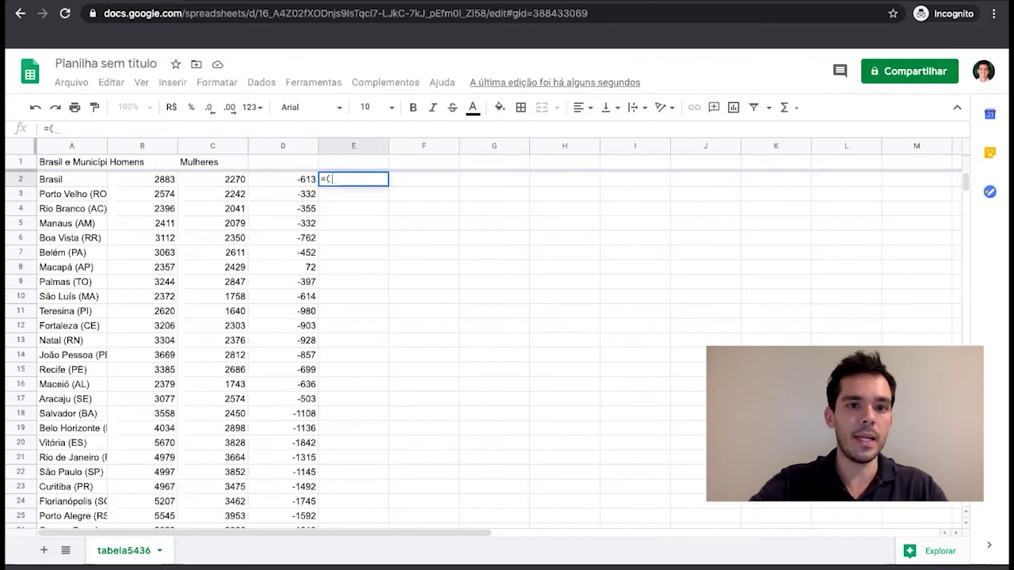
pyautogui.click(232, 184)
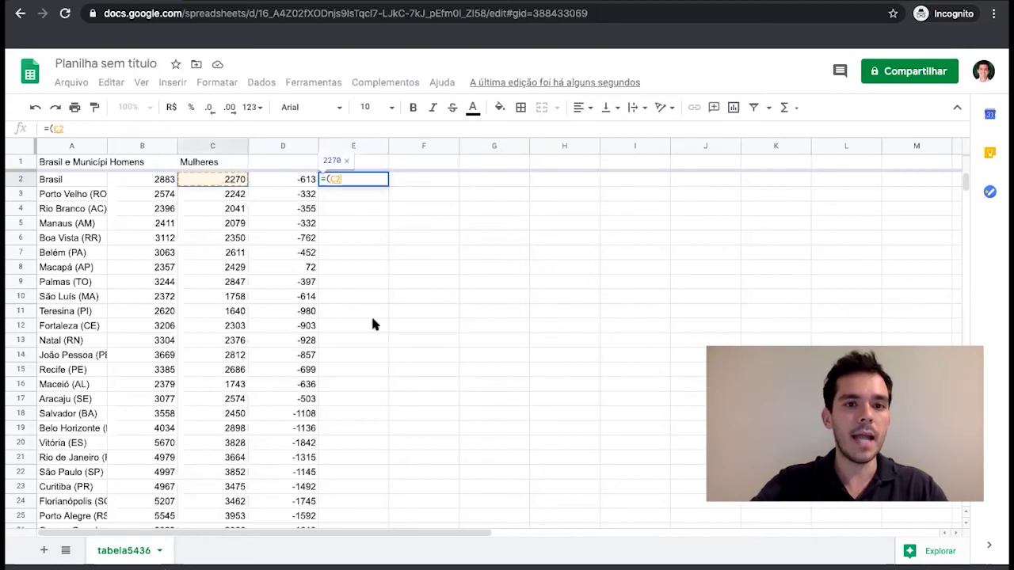
pyautogui.write('-')
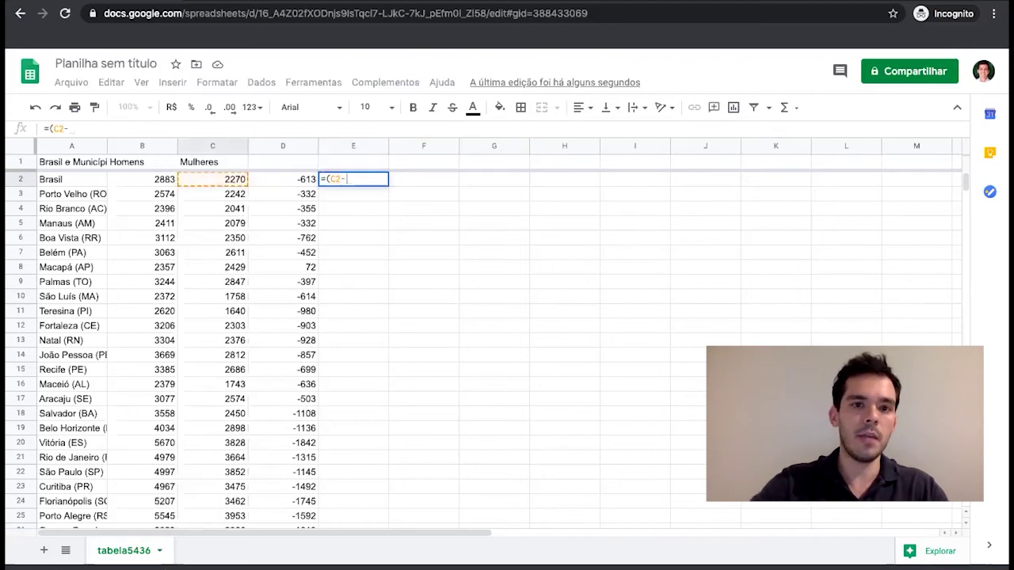
pyautogui.click(165, 183)
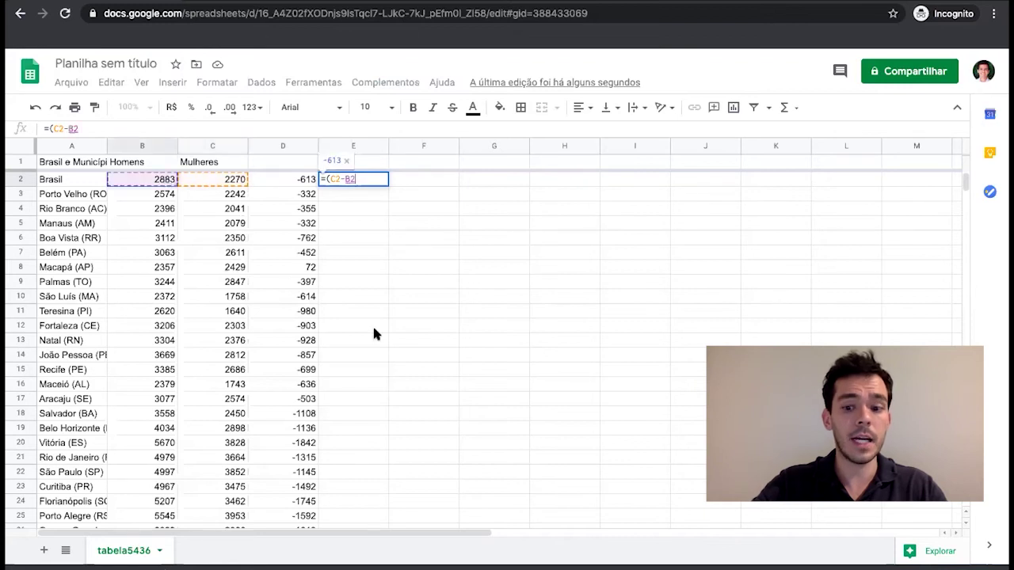
pyautogui.write(')')
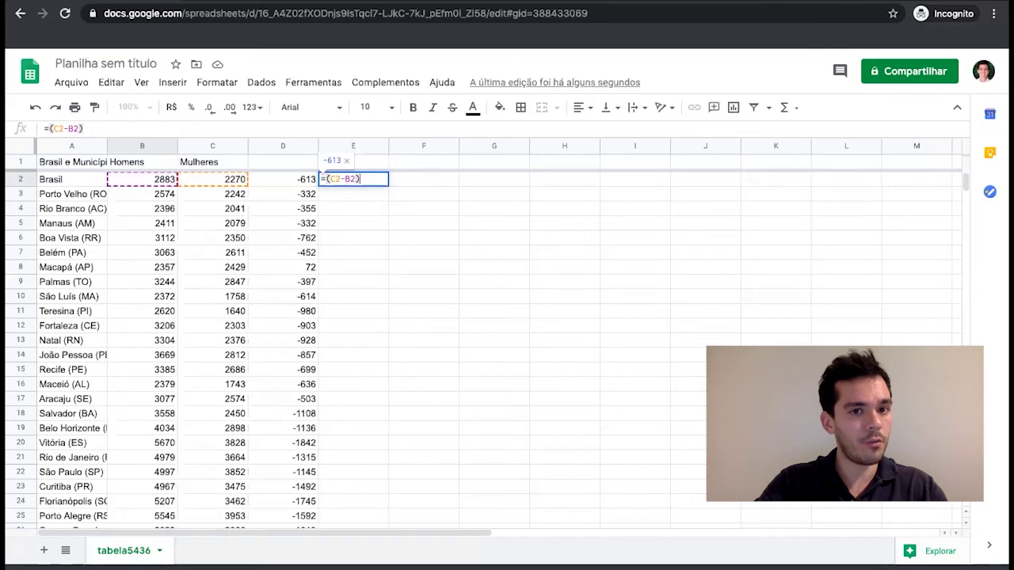
pyautogui.write('/')
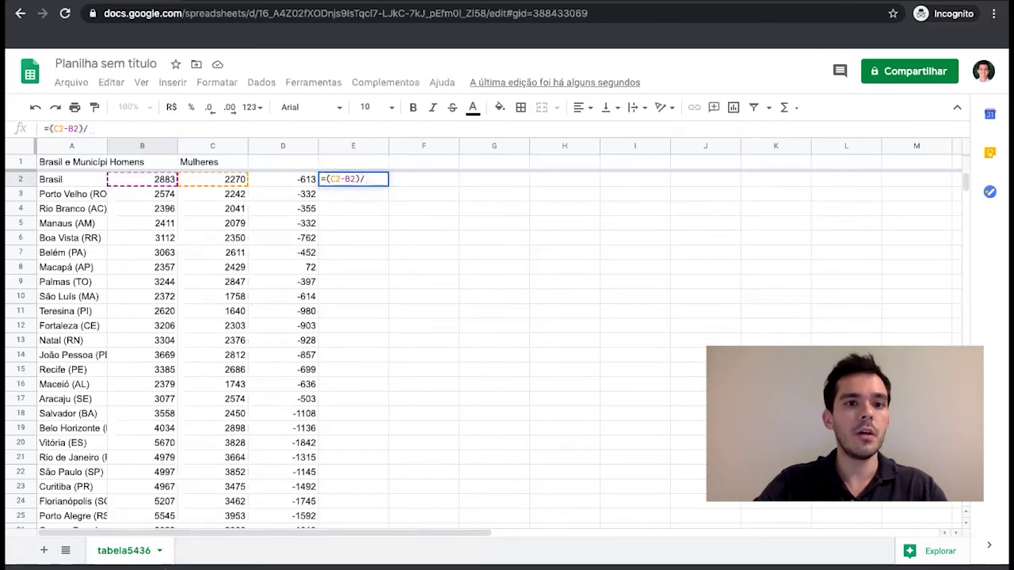
pyautogui.click(147, 183)
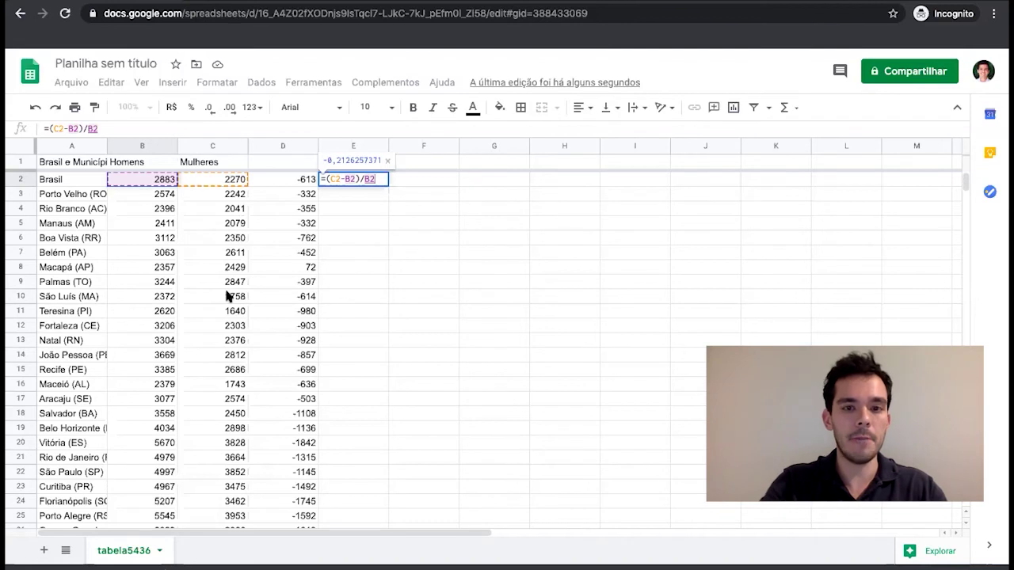
pyautogui.write('*100')
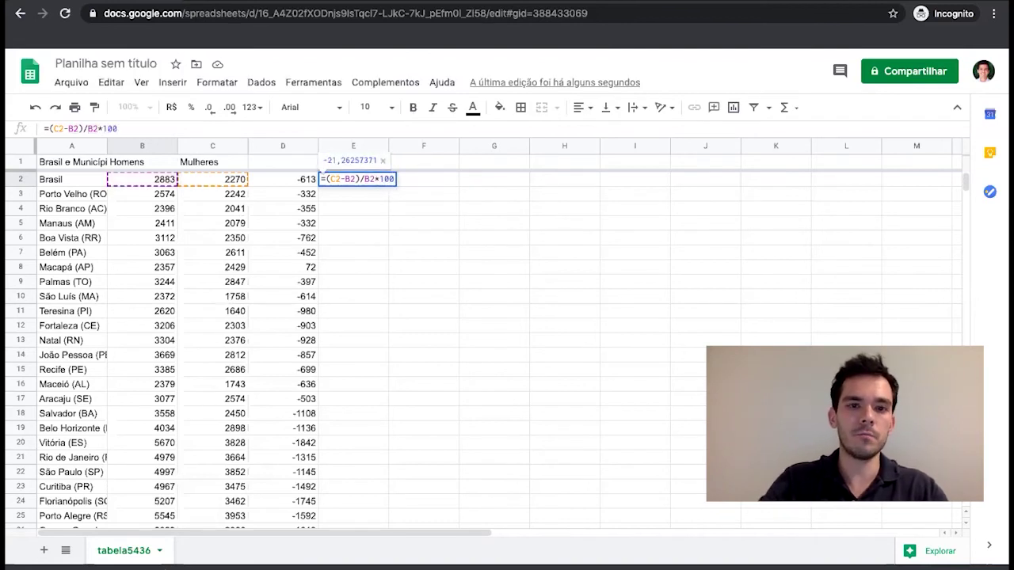
pyautogui.press('Return')
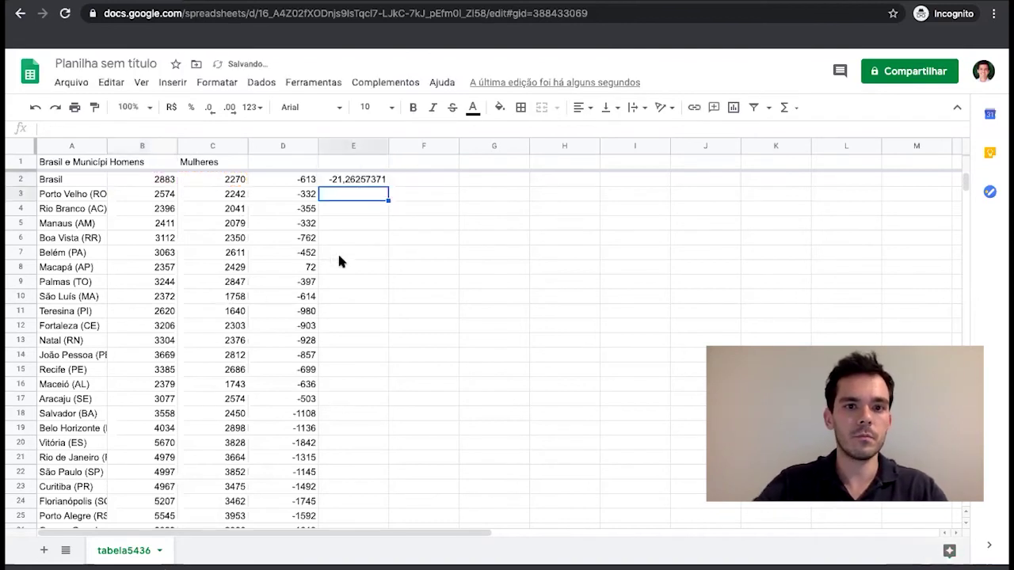
# Format E2 with no decimal places and fill its formula down to all territories
pyautogui.click(349, 181)
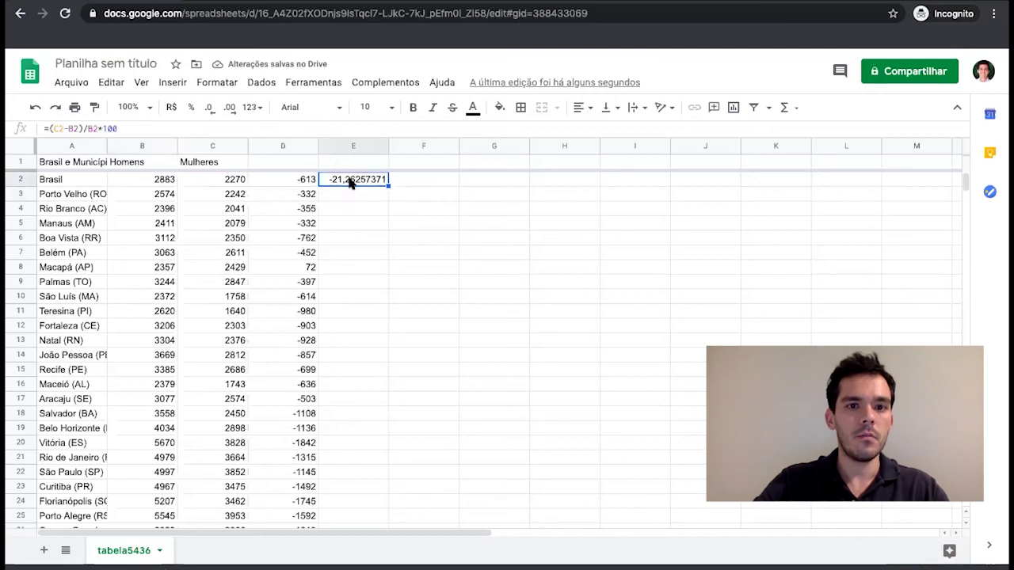
pyautogui.click(210, 109)
pyautogui.click(210, 110)
pyautogui.click(210, 109)
pyautogui.click(210, 110)
pyautogui.click(209, 109)
pyautogui.click(210, 109)
pyautogui.click(210, 109)
pyautogui.click(210, 109)
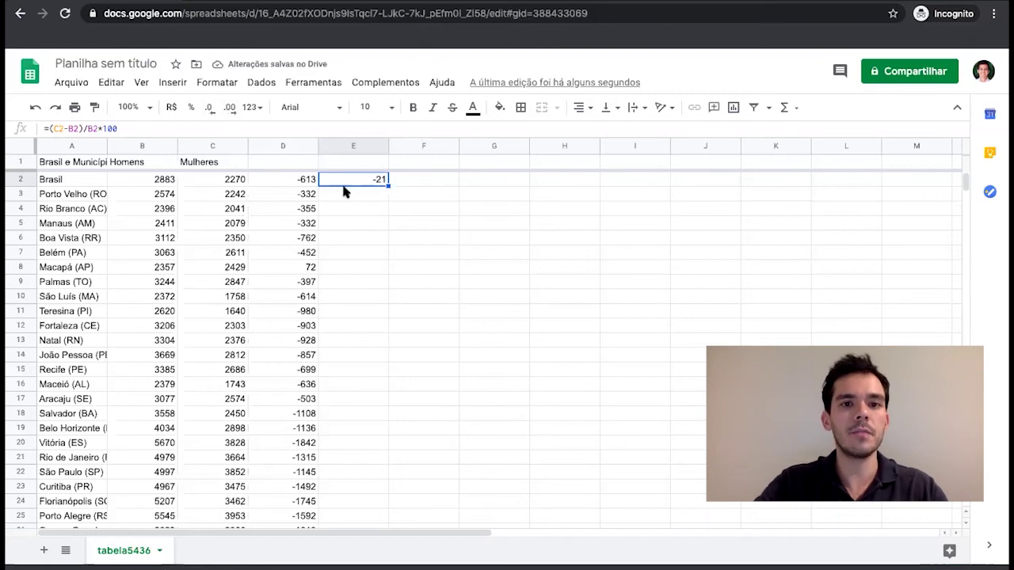
pyautogui.doubleClick(388, 184)
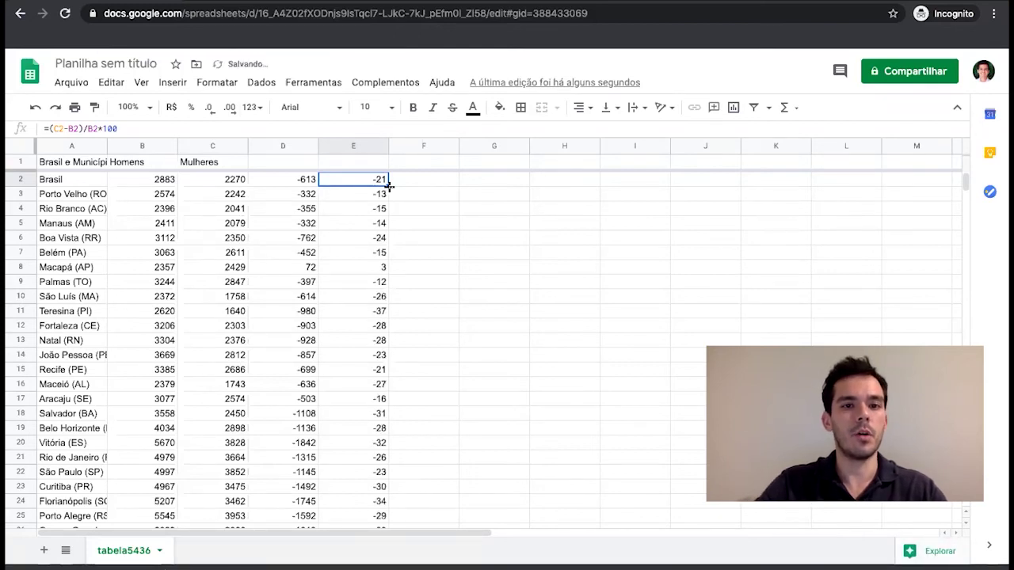
# Add the header Diferença in D1 and Diferença (%) in E1
pyautogui.click(290, 161)
pyautogui.write('Diferença')
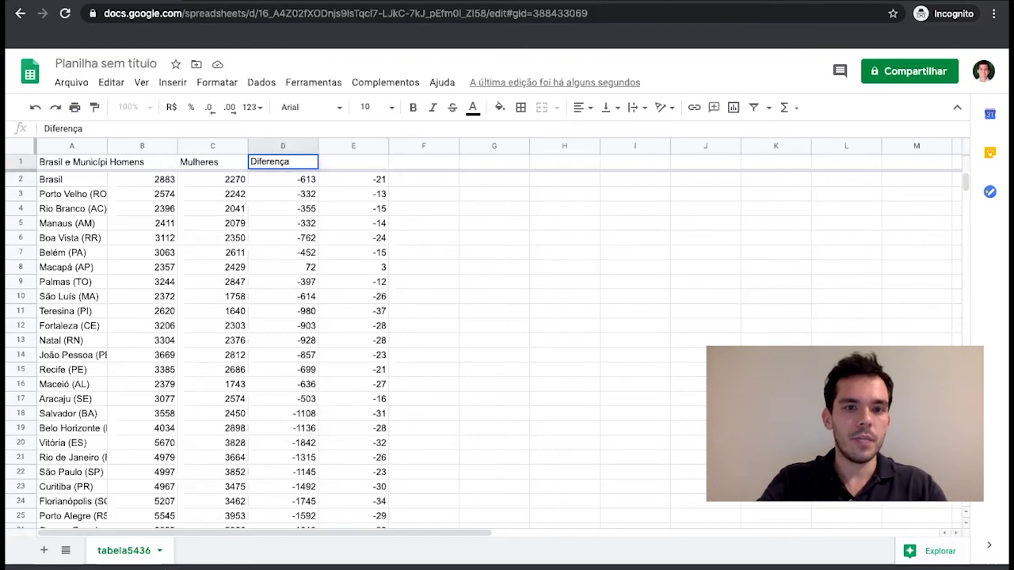
pyautogui.click(349, 155)
pyautogui.write('Diferença (')
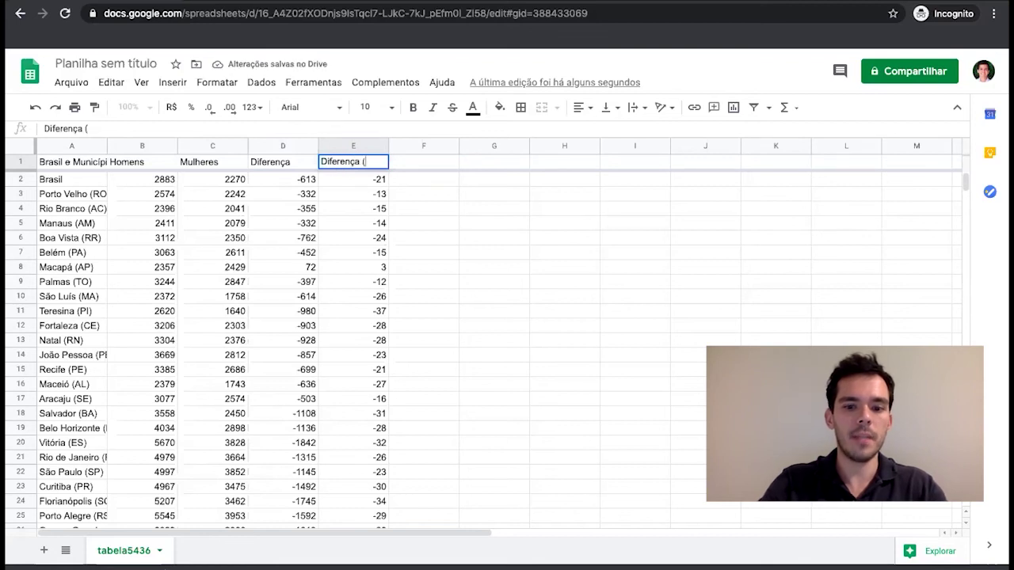
pyautogui.write('%')
pyautogui.press('BackSpace')
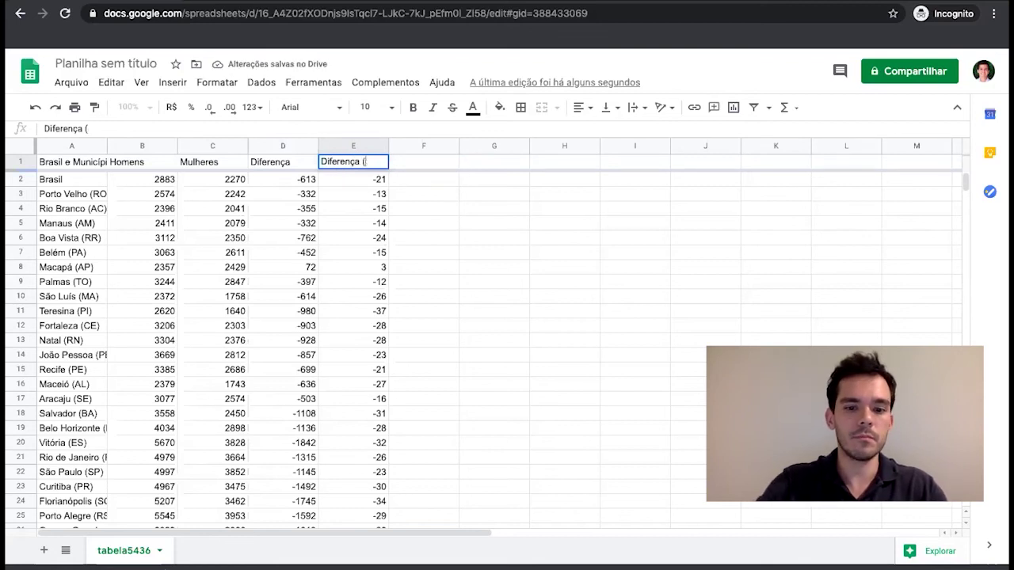
pyautogui.write('%)')
pyautogui.click(493, 195)
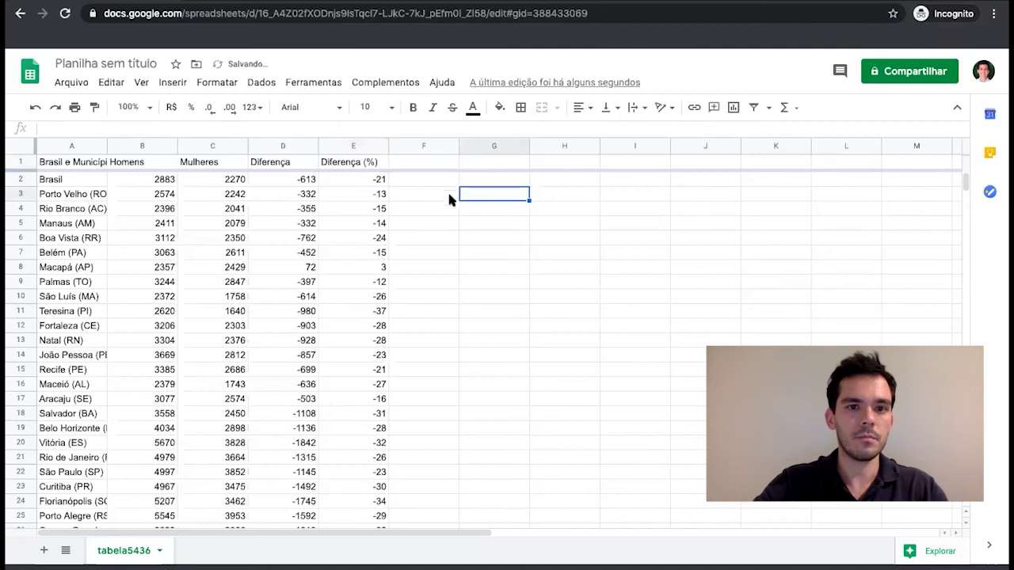
# Create a filter on the table and sort it by Diferença (%) in descending order (Z → A)
pyautogui.click(173, 179)
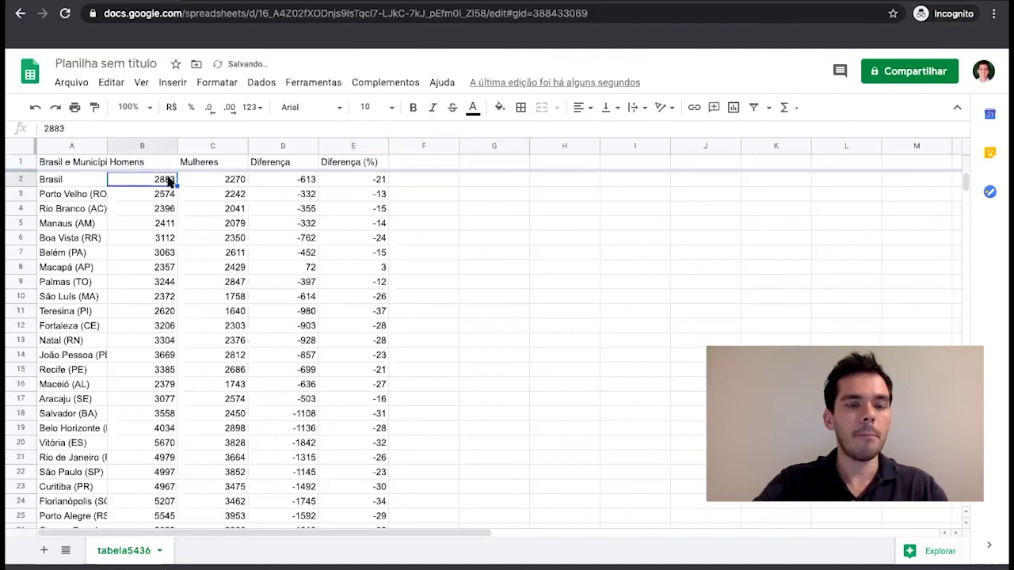
pyautogui.click(142, 162)
pyautogui.click(63, 161)
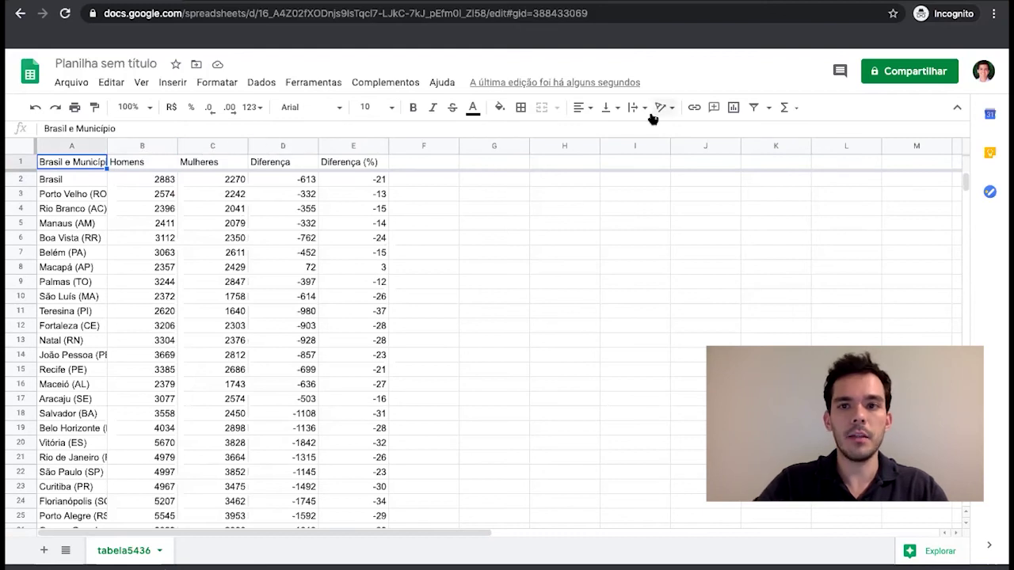
pyautogui.click(752, 107)
pyautogui.click(425, 207)
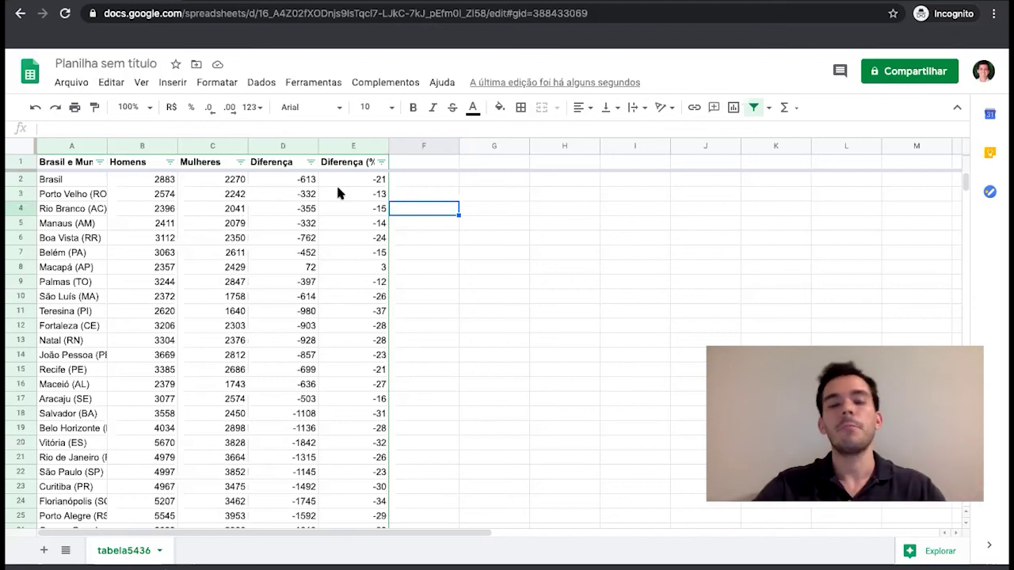
pyautogui.click(381, 162)
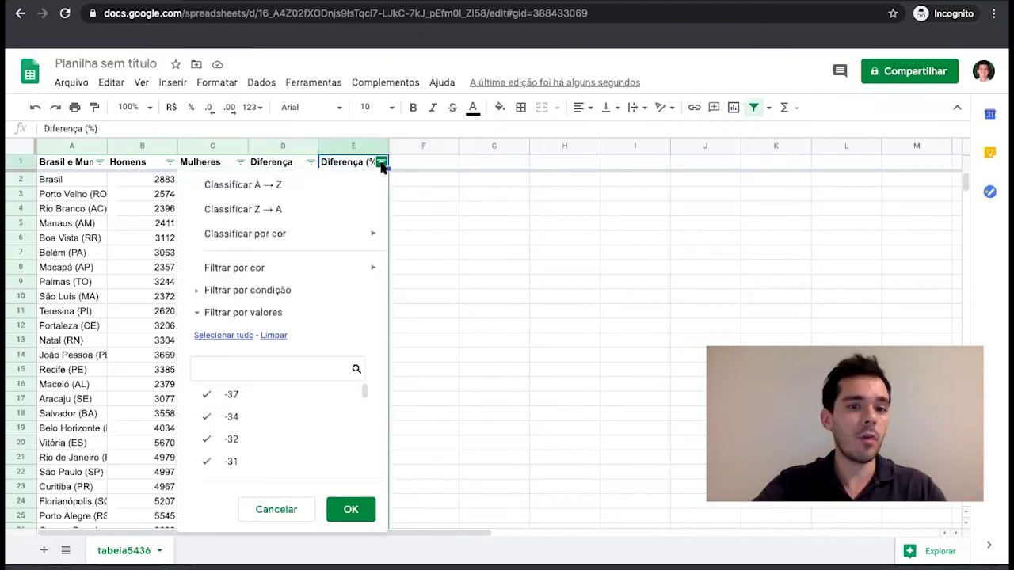
pyautogui.click(268, 209)
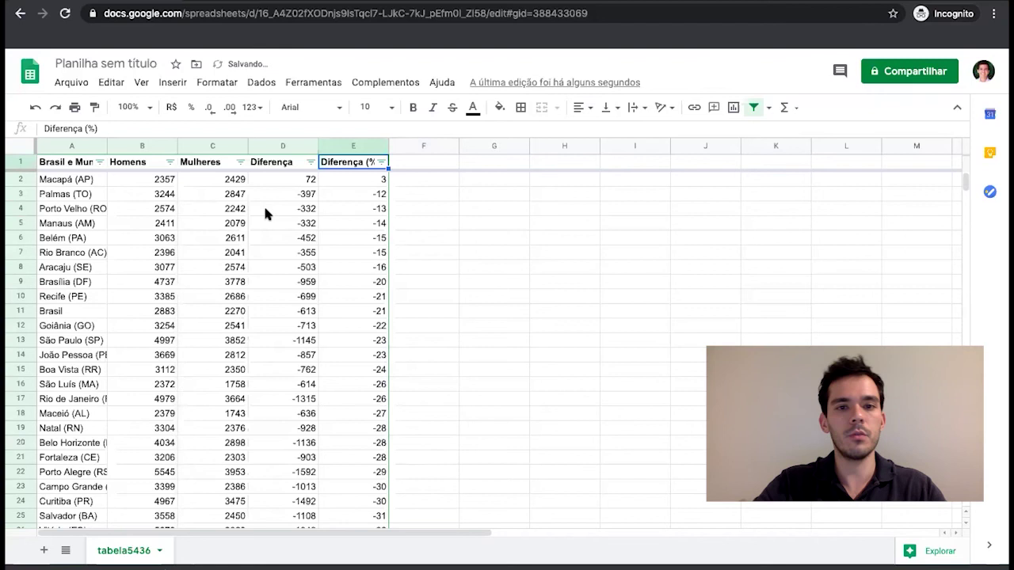
# Examine the values at both ends of the sorted Diferença (%) column to compare the territories' income gaps
pyautogui.click(368, 194)
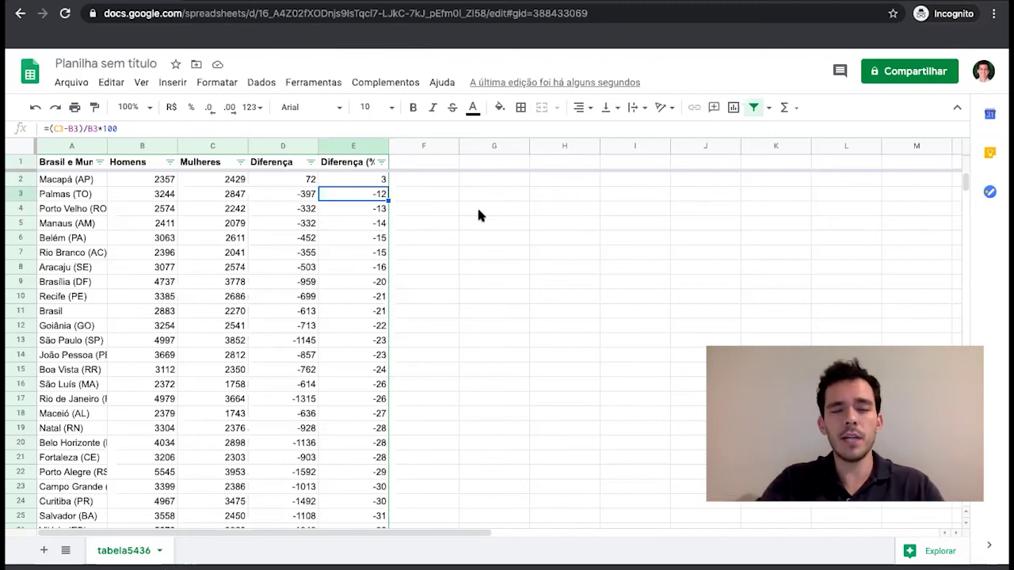
pyautogui.press('Up')
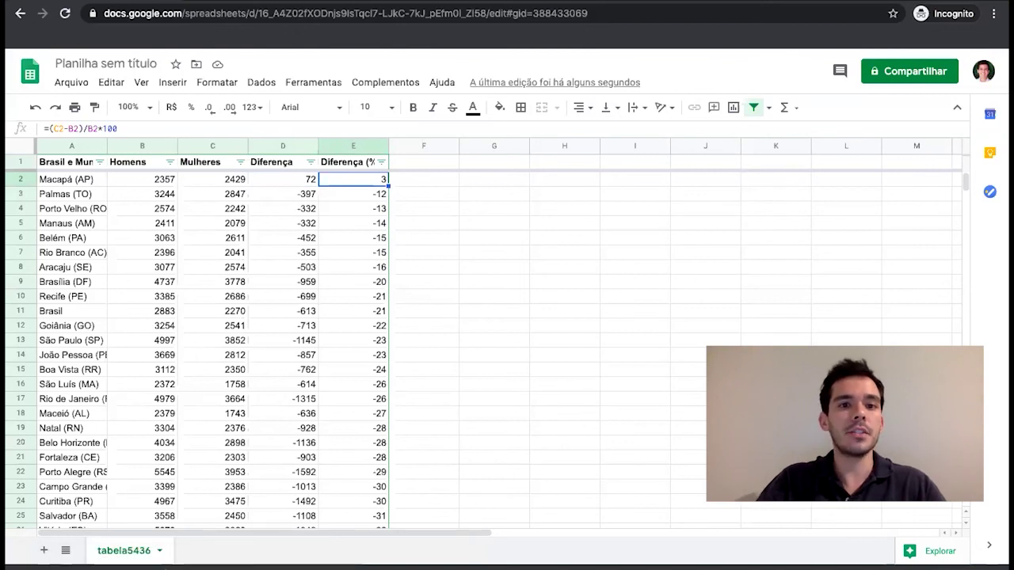
pyautogui.click(353, 194)
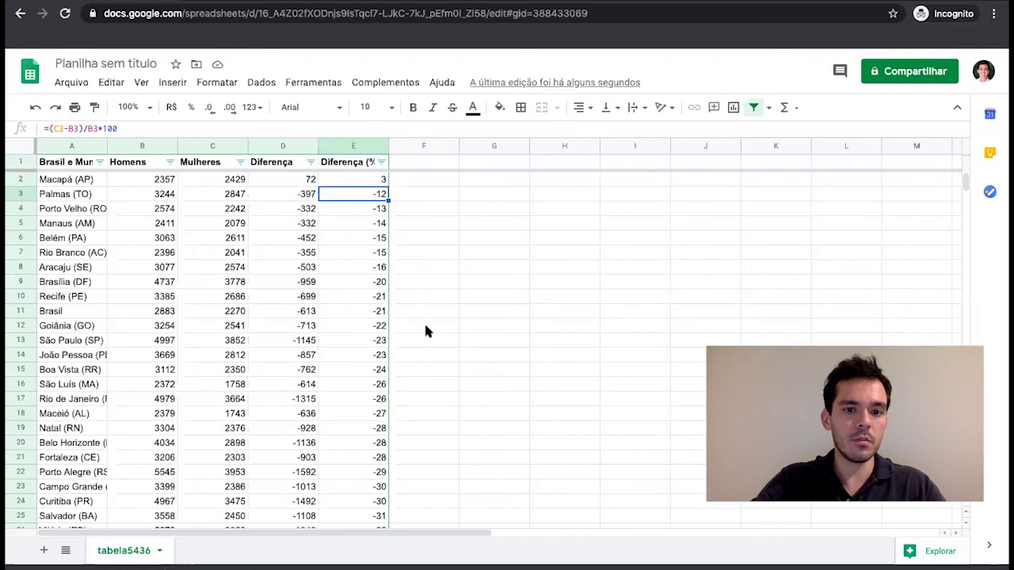
pyautogui.hotkey('ctrl', 'Down')
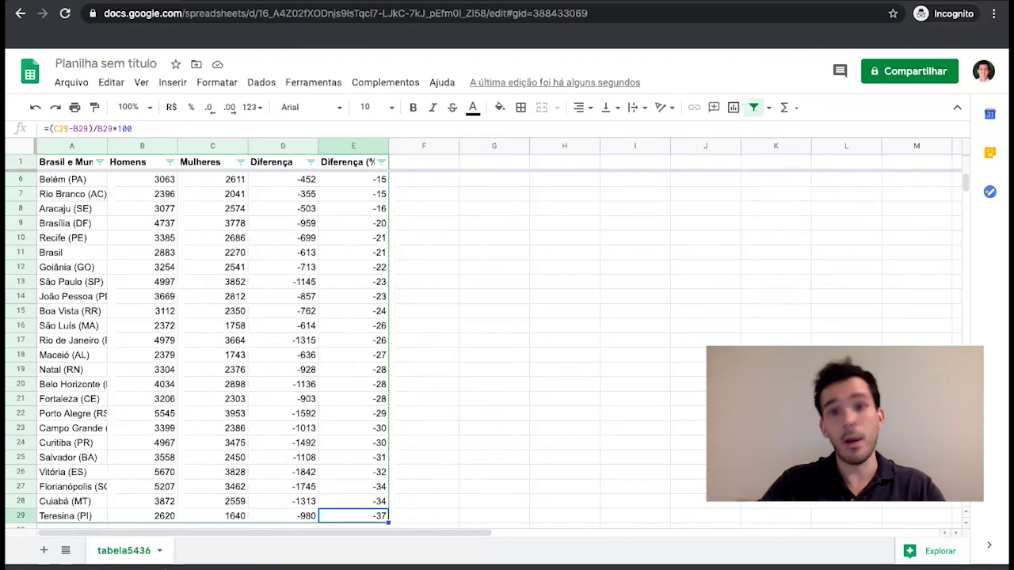
pyautogui.hotkey('ctrl', 'Up')
pyautogui.press('Down')
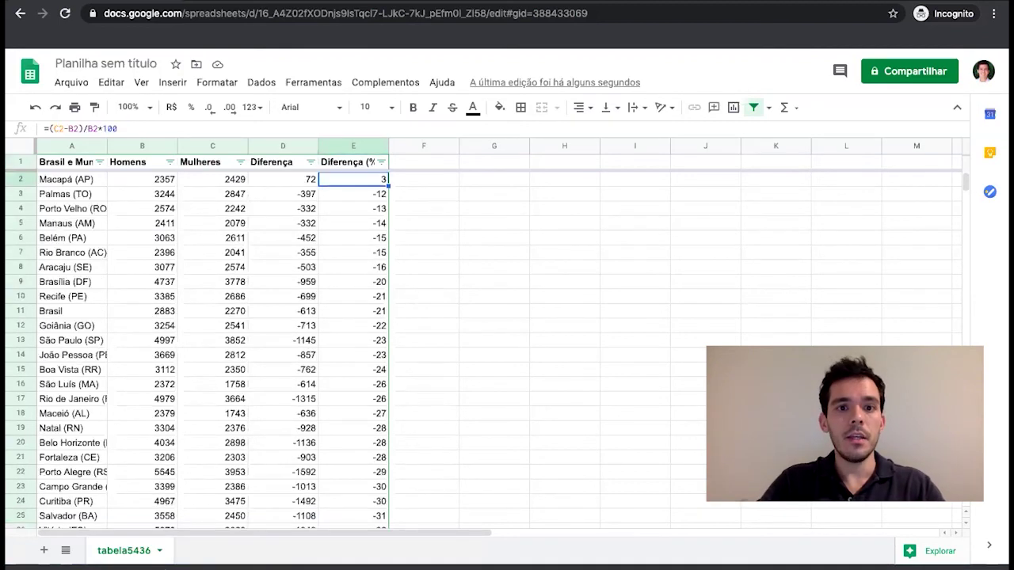
pyautogui.press('Down')
pyautogui.press('Up')
pyautogui.press('Down')
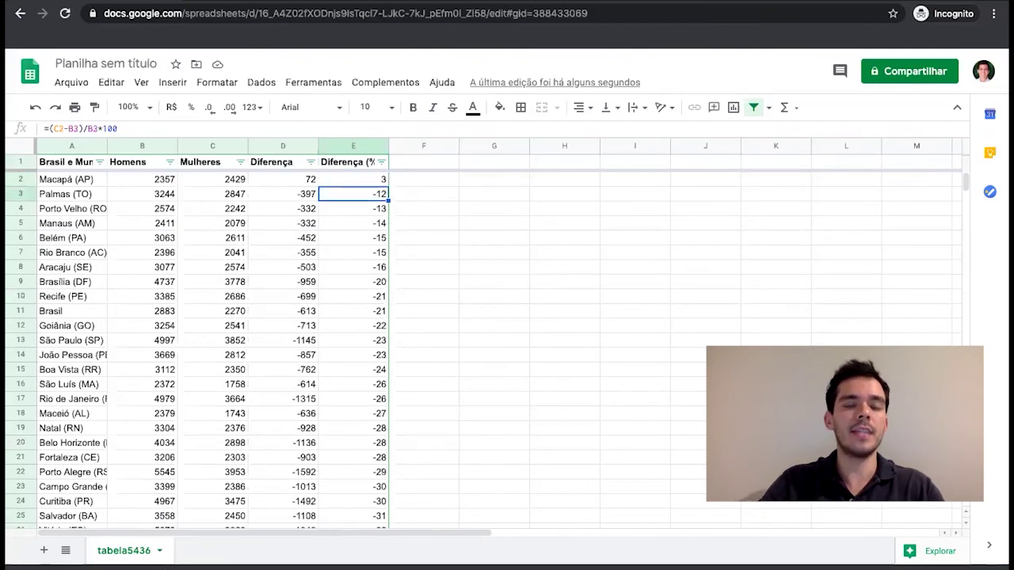